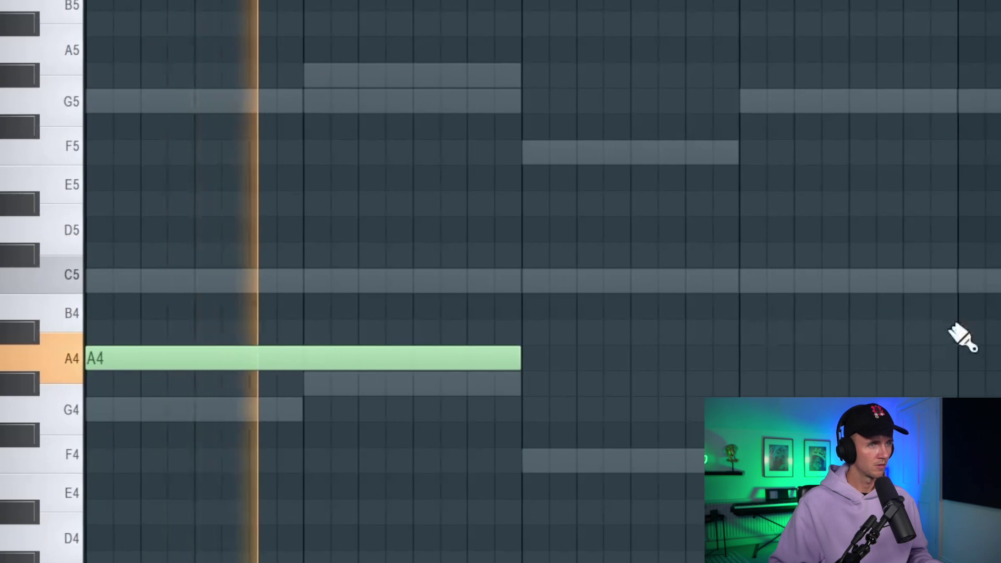
Add a B4 note at bar 5, after the long A4 note in the pattern
click(936, 311)
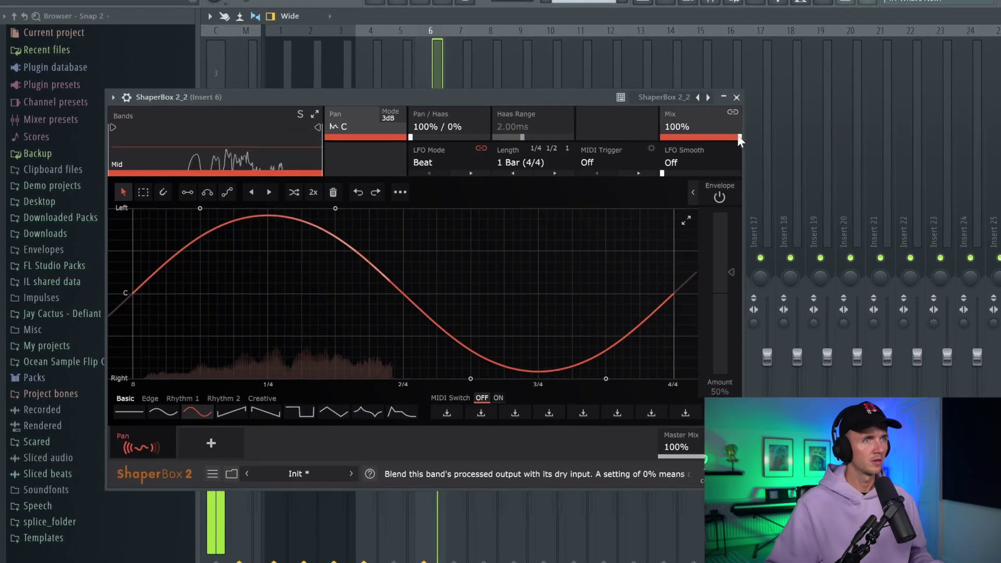
Lower the mix of the ShaperBox pan effect on Insert 6 to about 54%
drag(700, 116, 736, 128)
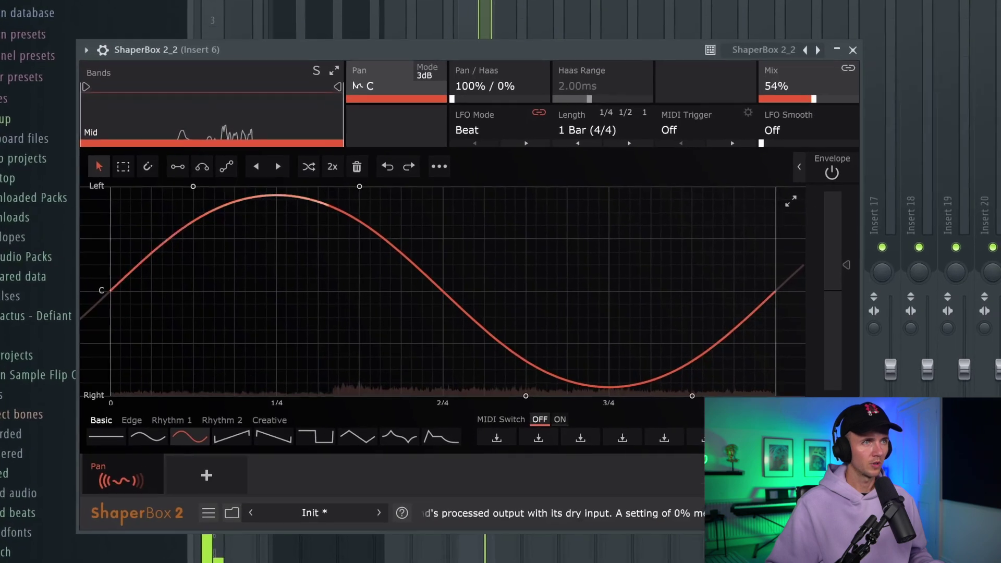
drag(810, 99, 808, 102)
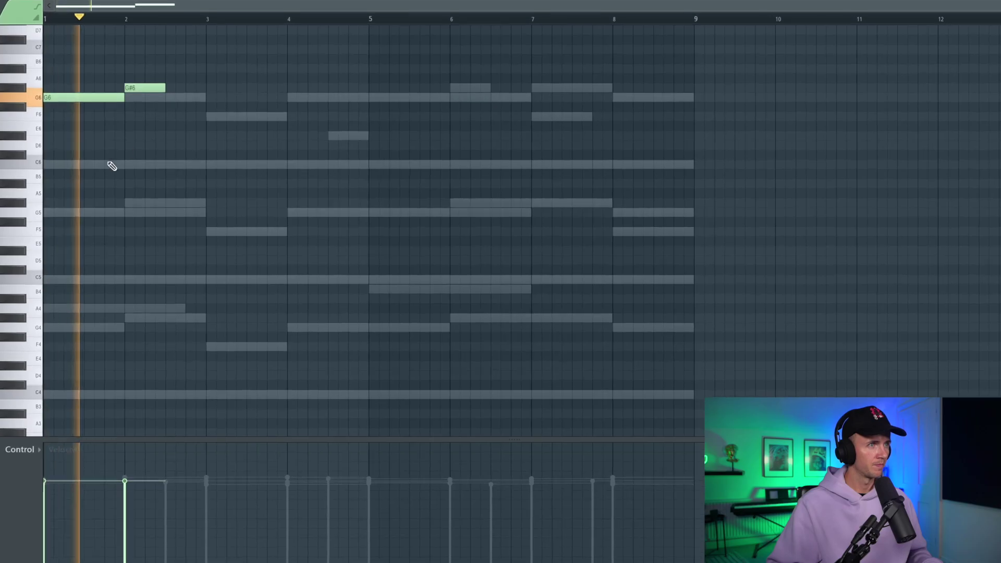
Draw the high melody with a C6 before bar 2, a G6 after the G#6, and F6, D6, D#6 and F6 notes
click(112, 165)
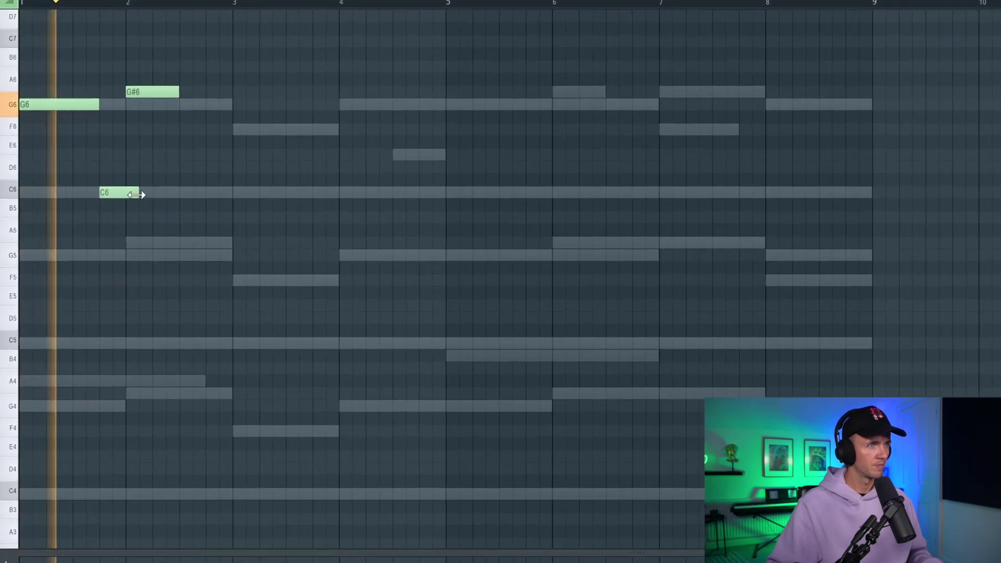
drag(145, 184, 122, 184)
click(181, 103)
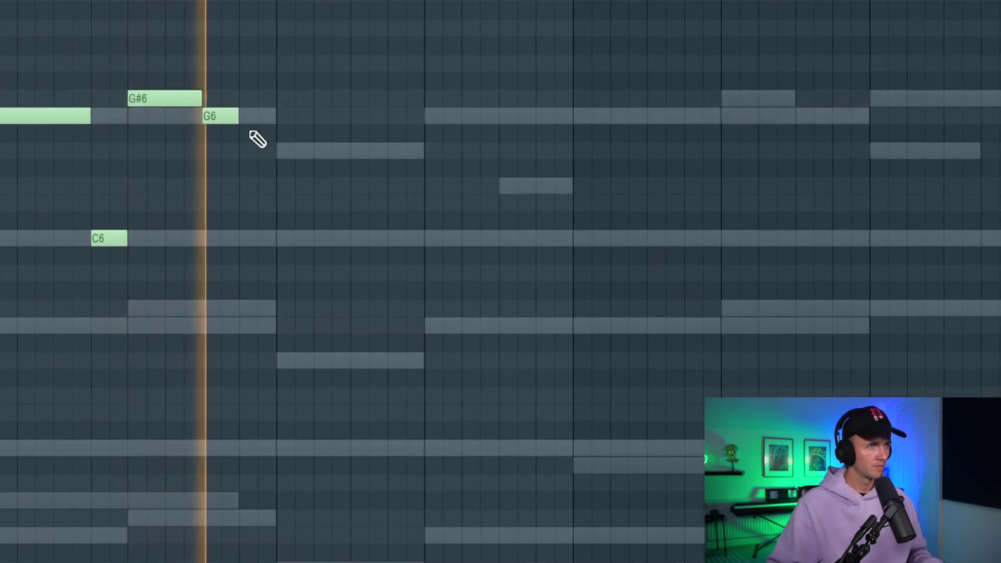
click(264, 144)
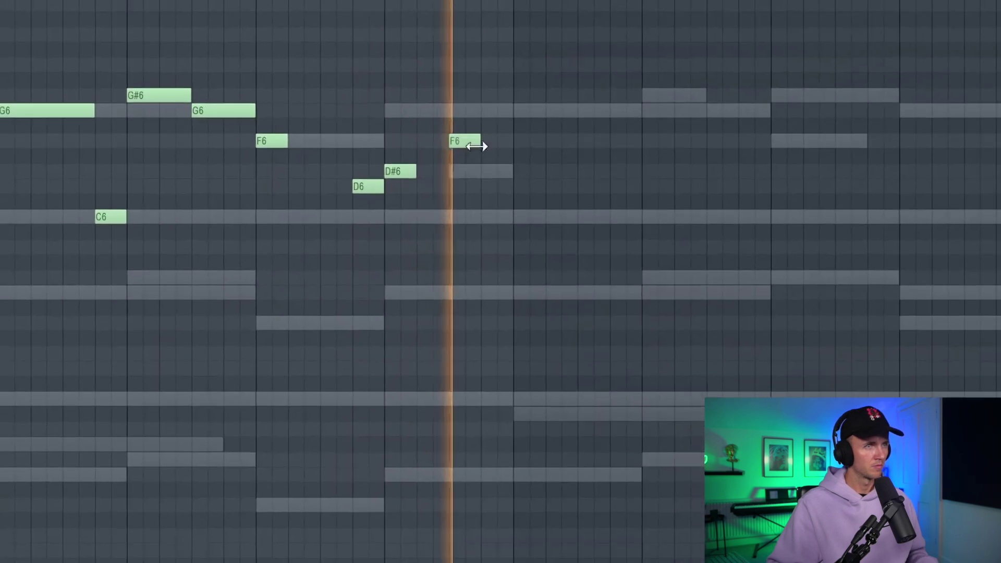
click(732, 131)
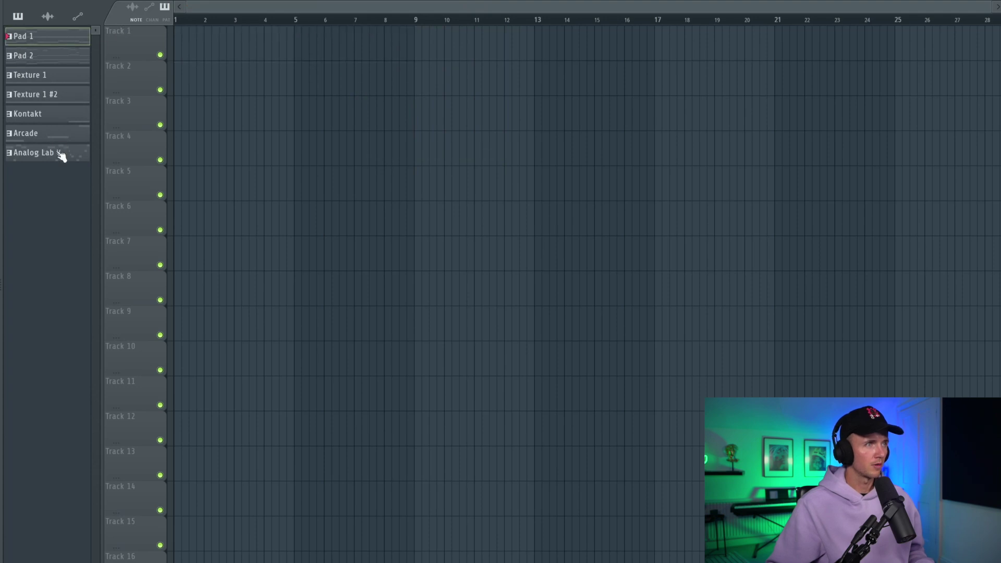
Place the seven patterns, Pad 1 through Analog Lab V, on playlist tracks 1 to 7 starting at bar 1
drag(243, 50, 175, 48)
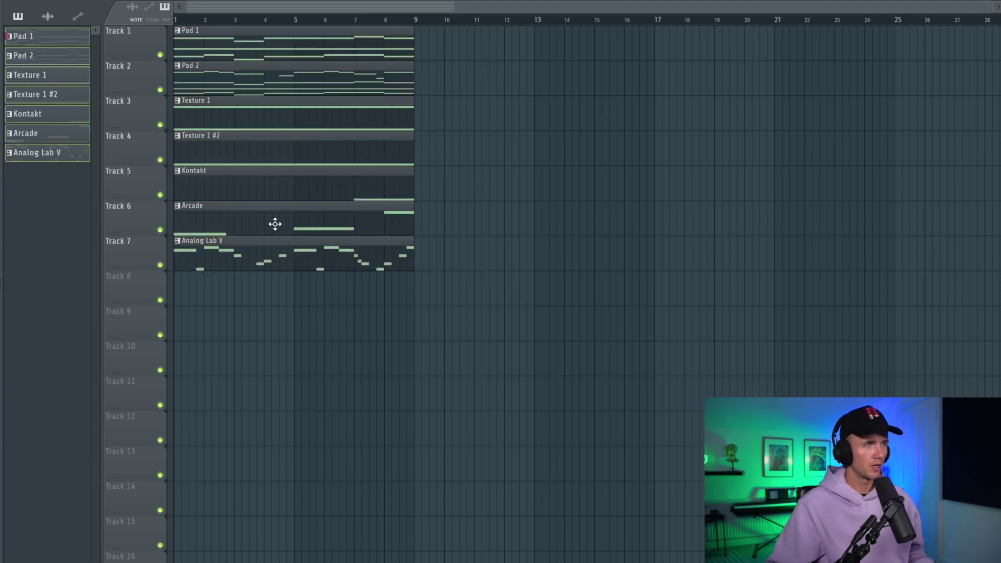
drag(427, 226, 443, 52)
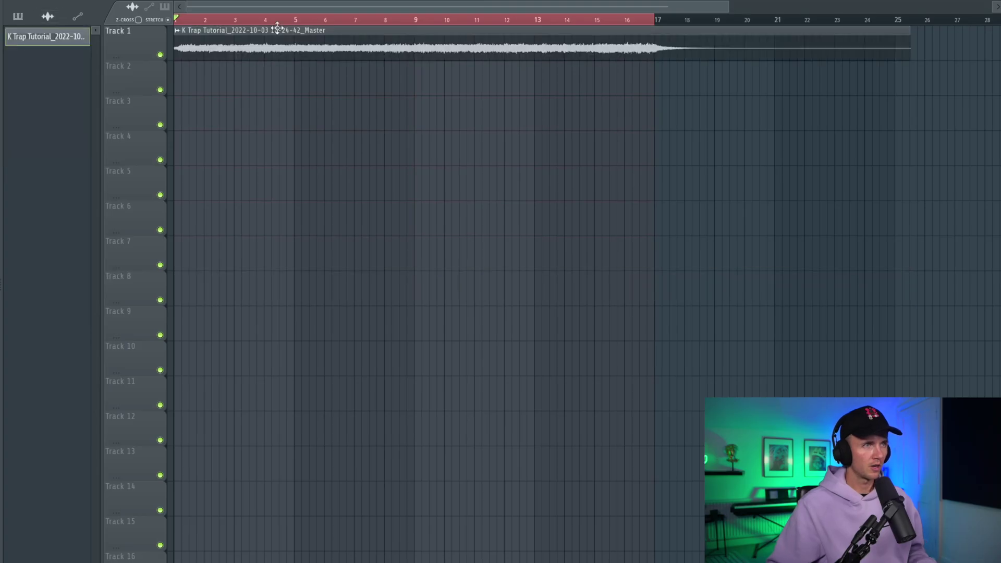
Reverse the rendered melody audio clip on Track 1 and close its sample settings
double_click(277, 28)
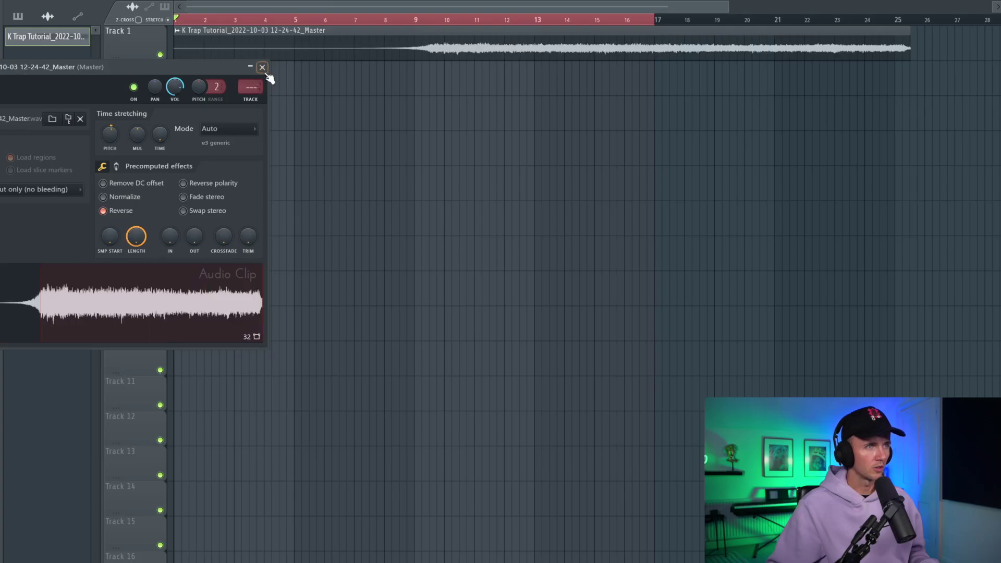
click(262, 67)
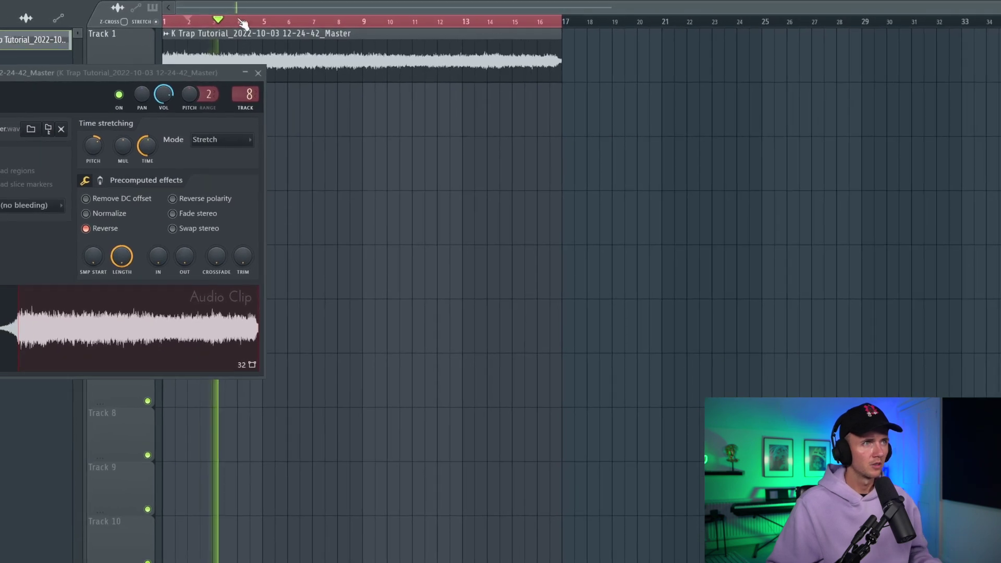
Play the reversed clip from near its start and chop it into one-bar slices
click(195, 22)
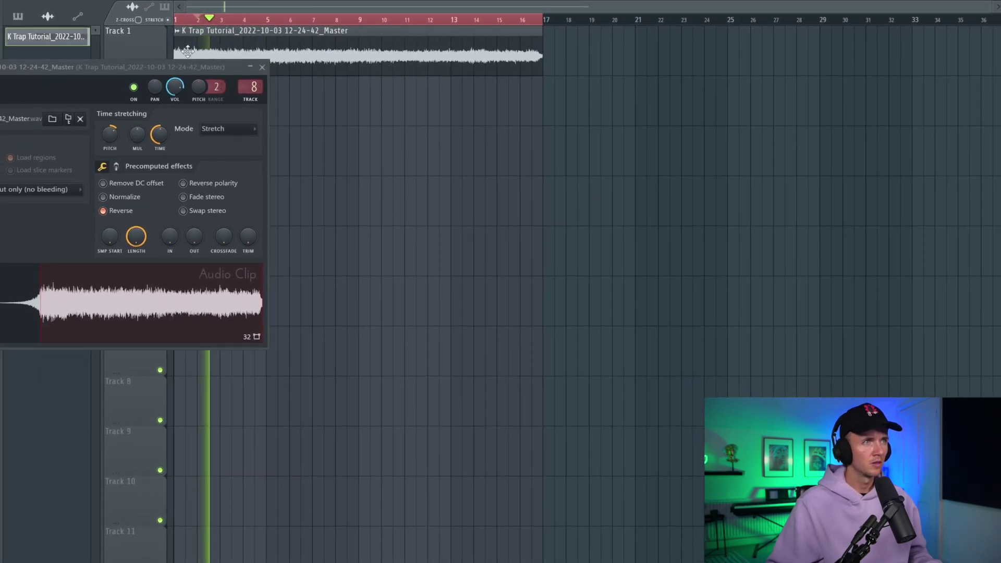
click(177, 30)
mouse_move(234, 166)
mouse_move(293, 233)
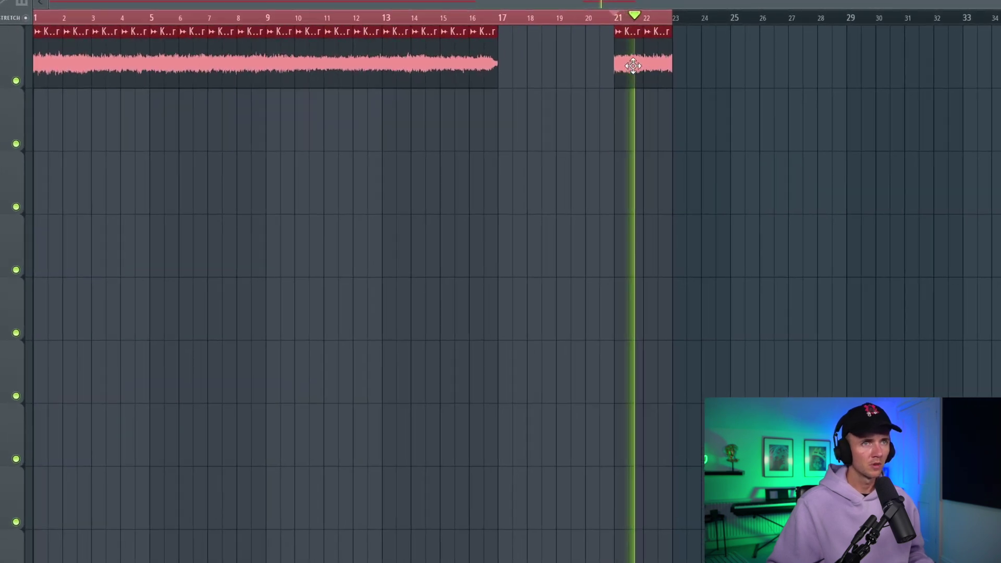
Arrange slices on Track 1 from bar 21 to 25, filling the second half of bar 24 with a different half-bar slice
mouse_move(645, 54)
mouse_down()
mouse_move(687, 60)
mouse_move(672, 79)
mouse_up()
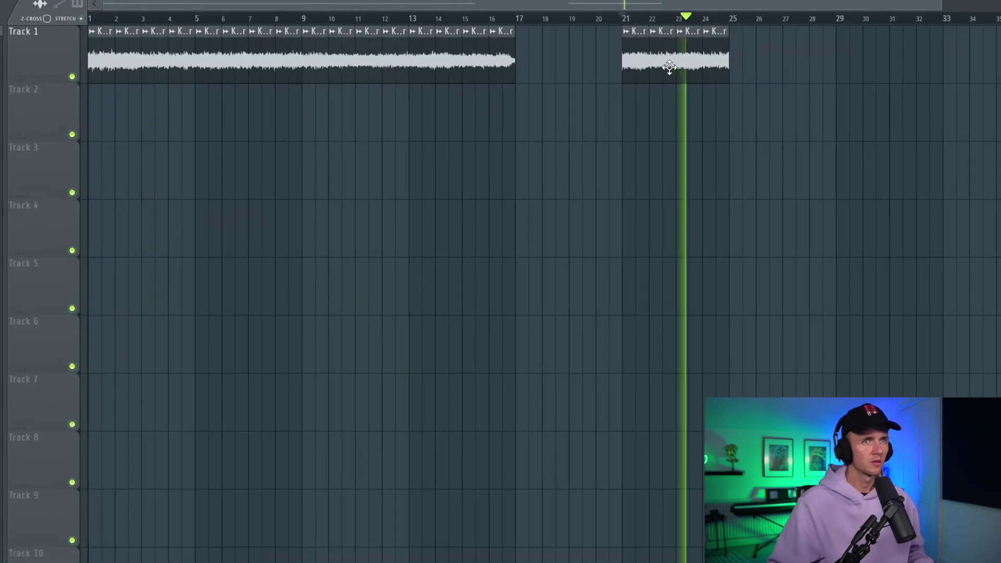
drag(721, 31, 718, 119)
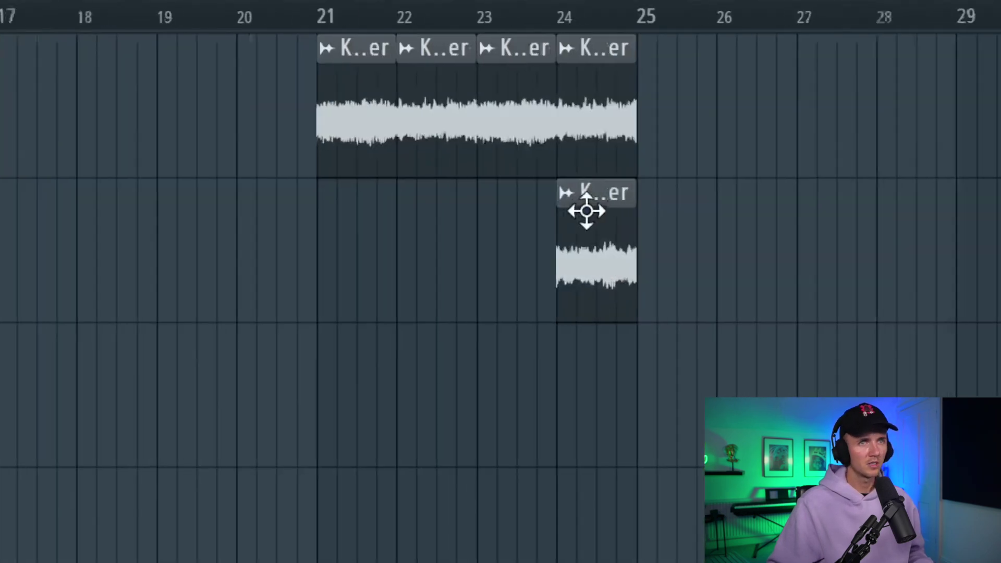
scroll(586, 212, up, 3)
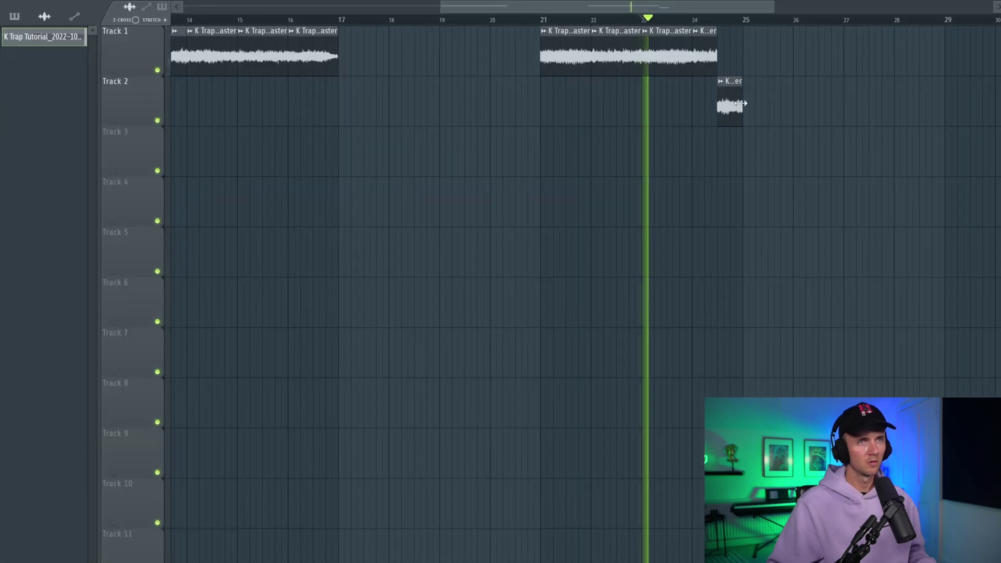
drag(731, 104, 729, 56)
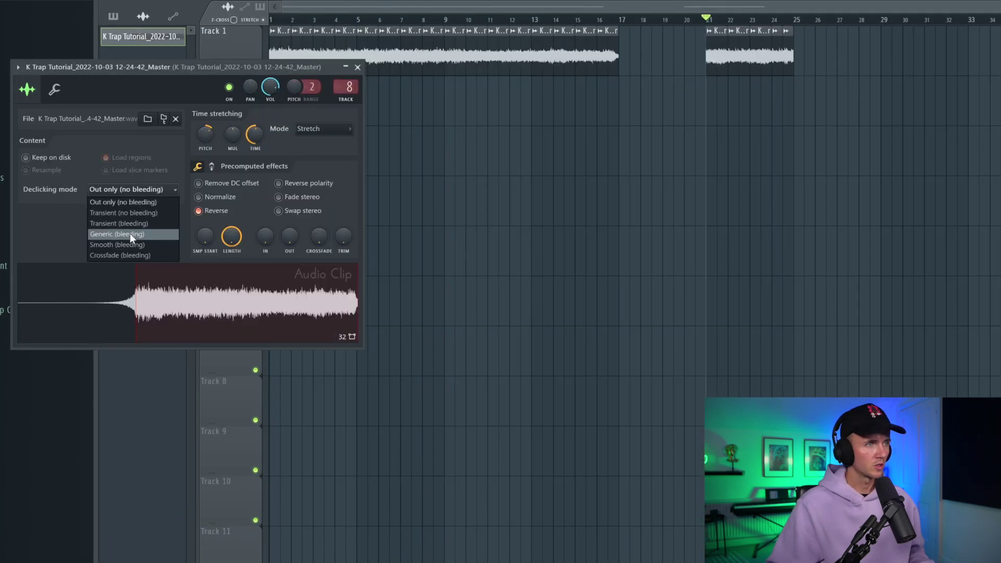
Set the audio clip's declicking mode to Generic (bleeding) and close its sample settings
click(130, 234)
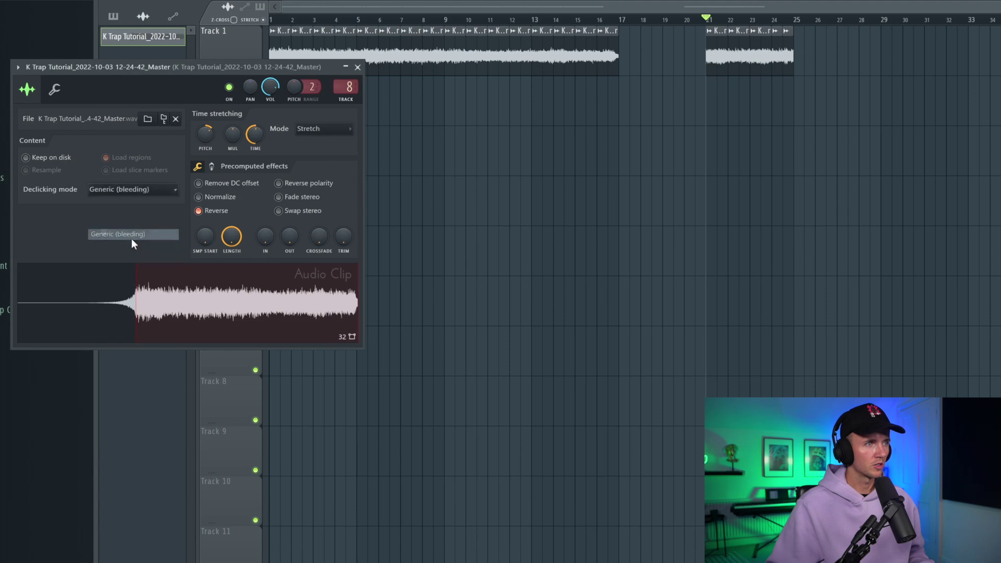
click(358, 67)
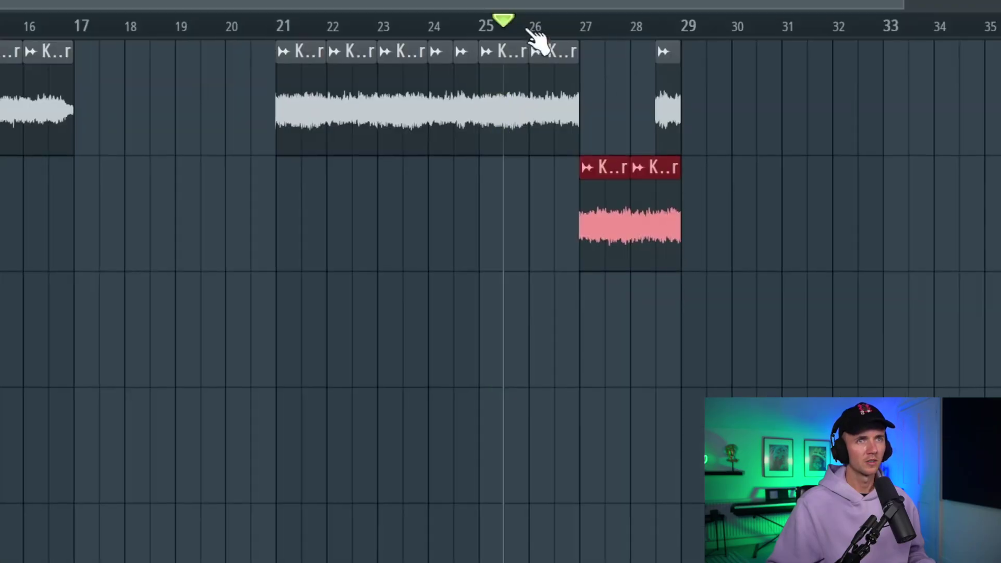
Delete the leftover half-bar slice before bar 29 and move the two slices at bars 27 and 28 up to Track 1
right_click(787, 57)
key(space)
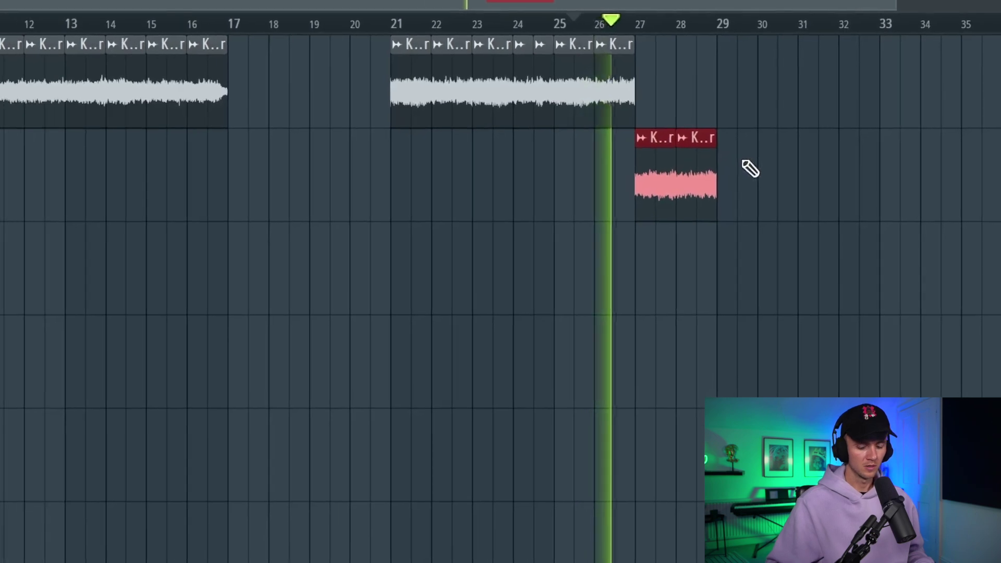
key(shift+Up)
ctrl+click(743, 161)
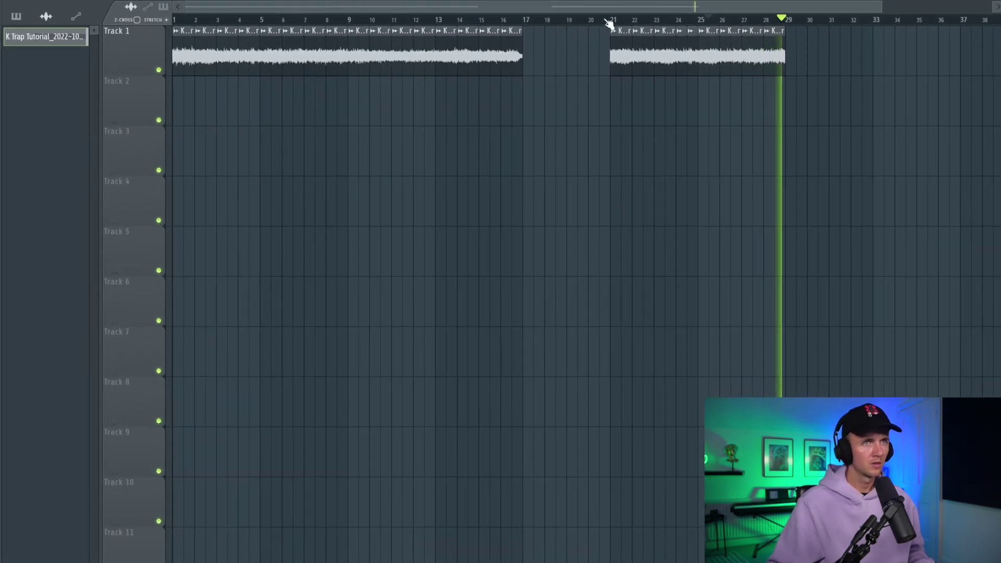
Set bars 21 to 29 as the playback range and listen to the arrangement from around bar 26
drag(609, 23, 784, 24)
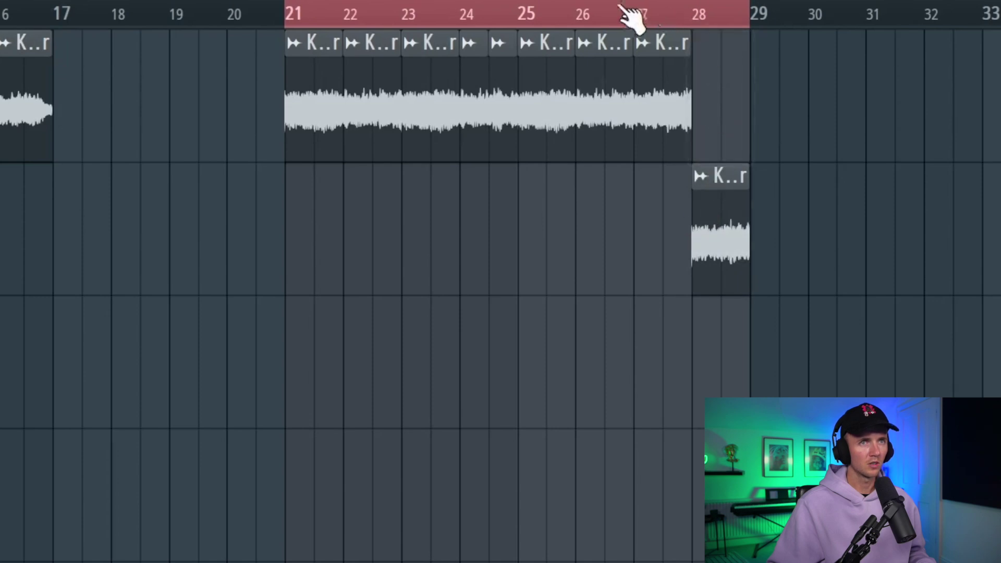
click(621, 5)
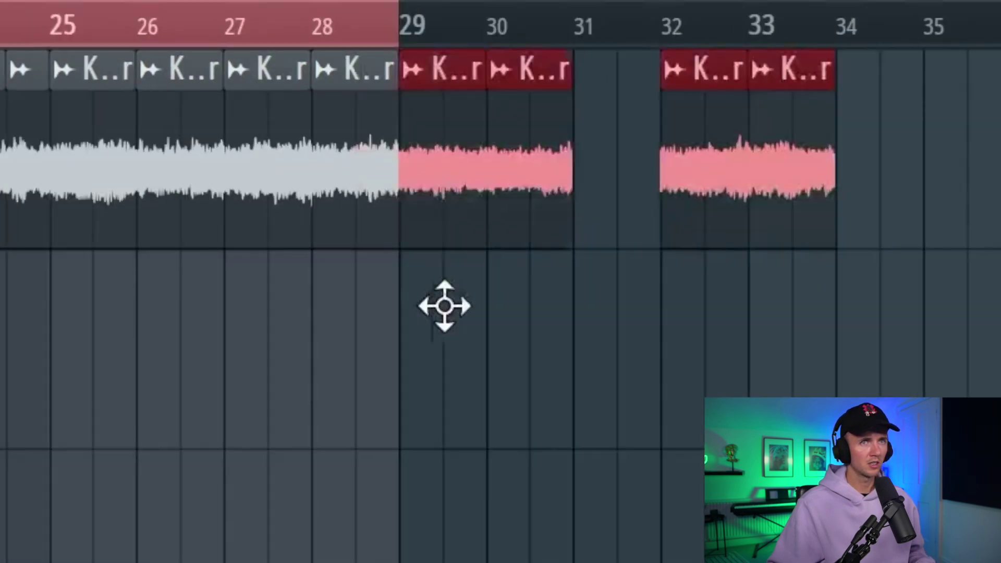
Close the gap between the new slices so they fill bars 29 to 32, and move all four up to Track 1
drag(442, 306, 439, 304)
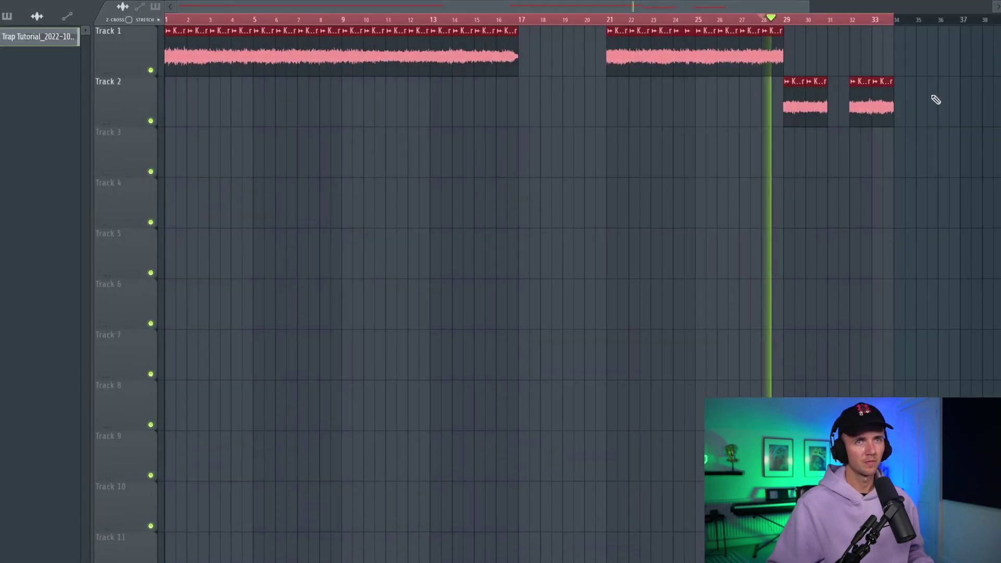
drag(881, 105, 859, 104)
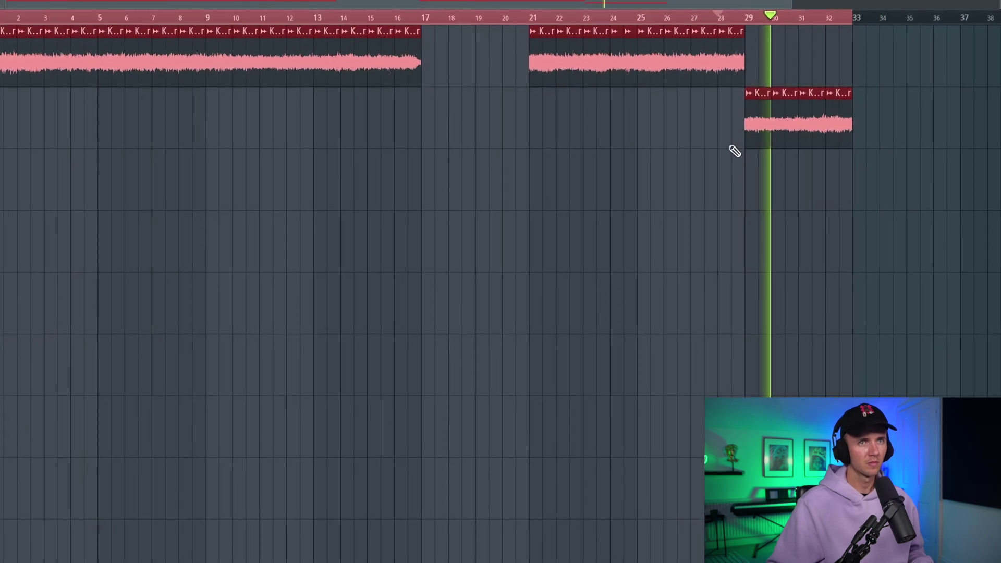
key(shift+Up)
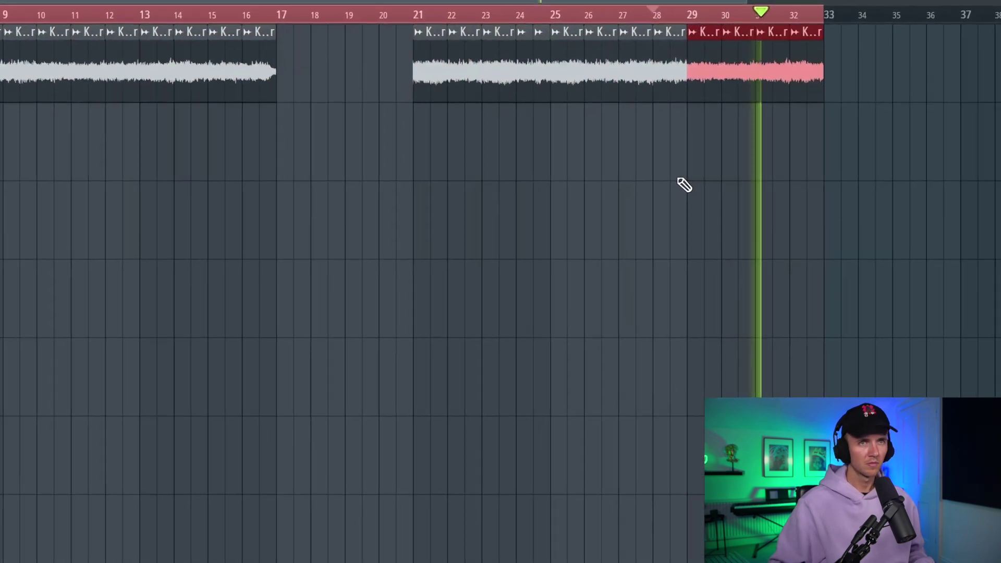
Fill Track 1 with further slices so the chopped arrangement runs without gaps from bar 29 to bar 37
drag(652, 92, 815, 84)
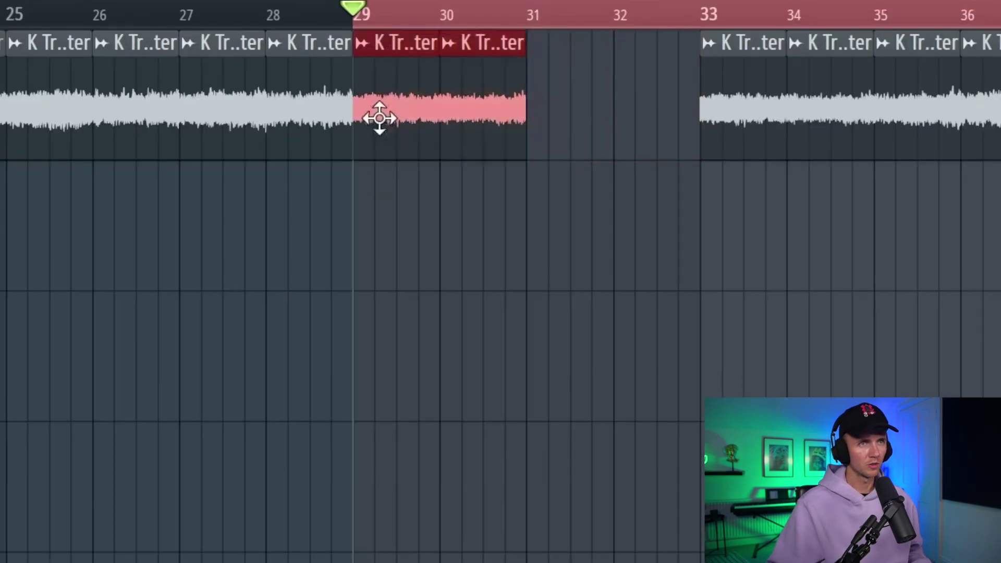
drag(574, 109, 558, 109)
key(ctrl+a)
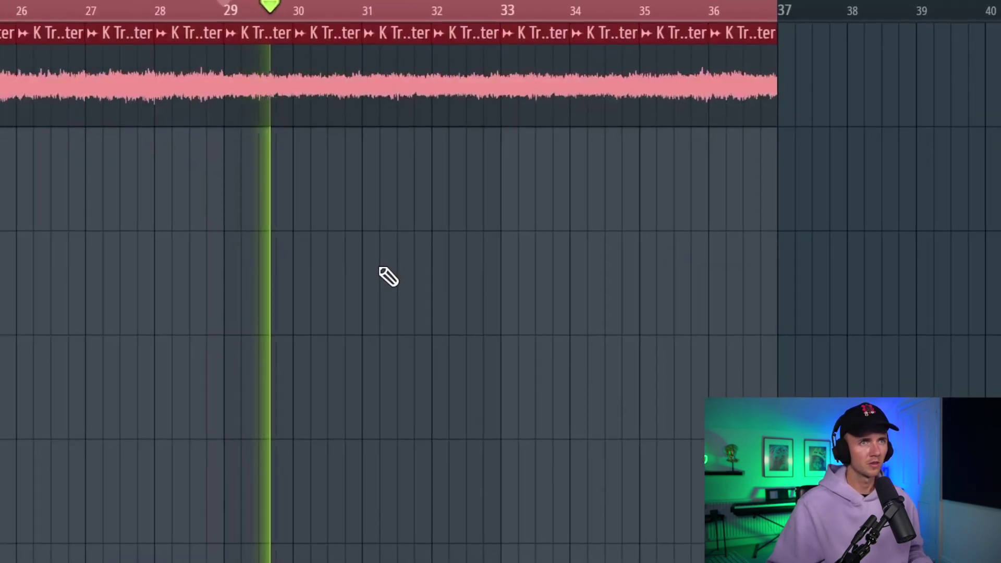
scroll(363, 276, down, 2)
key(ctrl+d)
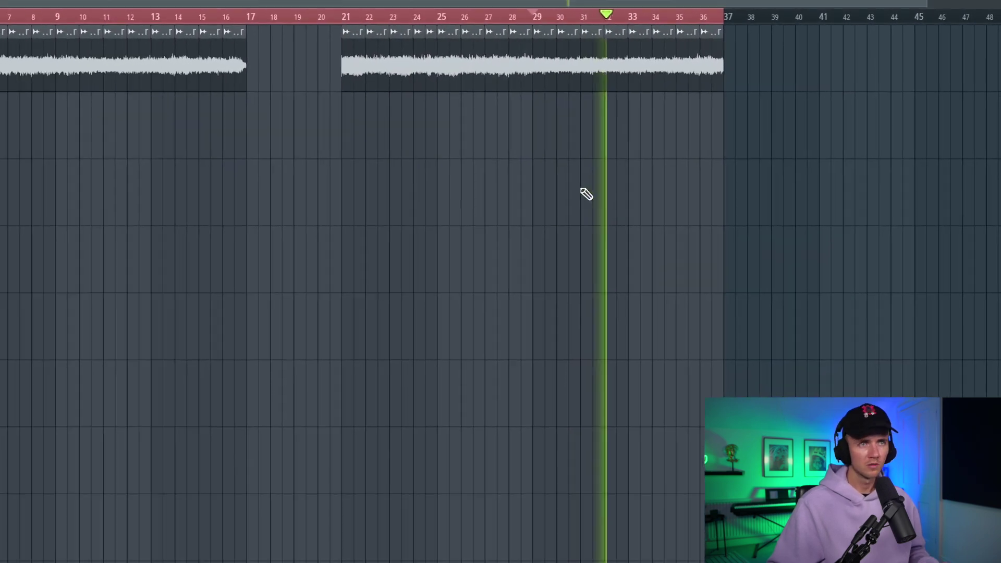
Adjust the sidechain mix amount in Kickstart 2 on the chopped sample's mixer track
click(314, 30)
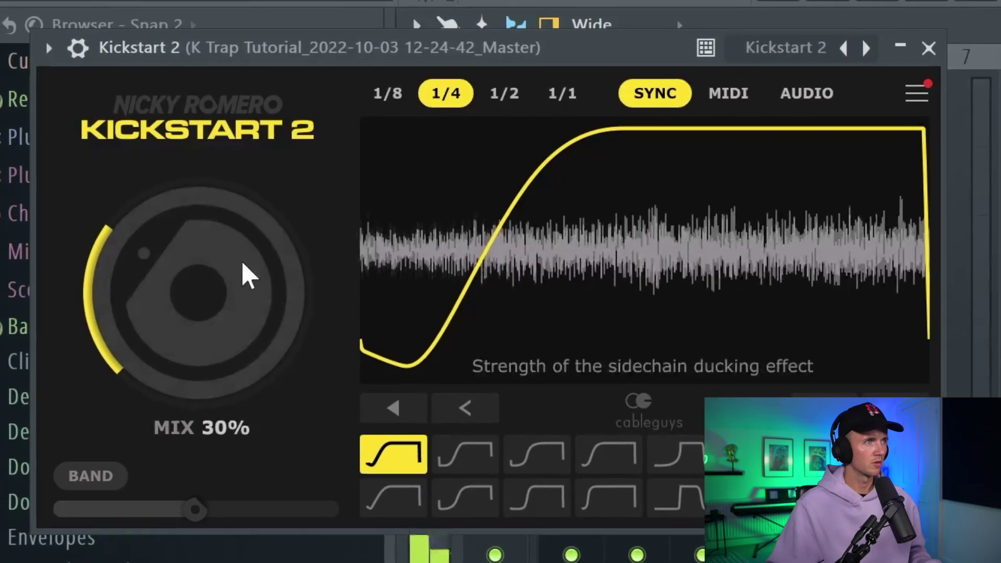
drag(246, 273, 216, 249)
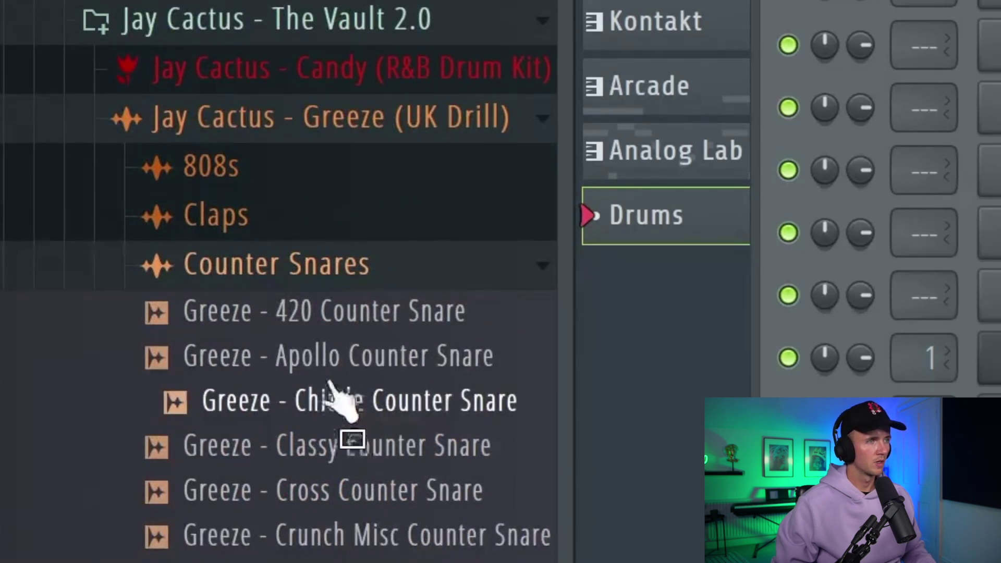
Load two Greeze counter snares, including the Lighty Counter Snare, into the channel rack
drag(250, 418, 587, 364)
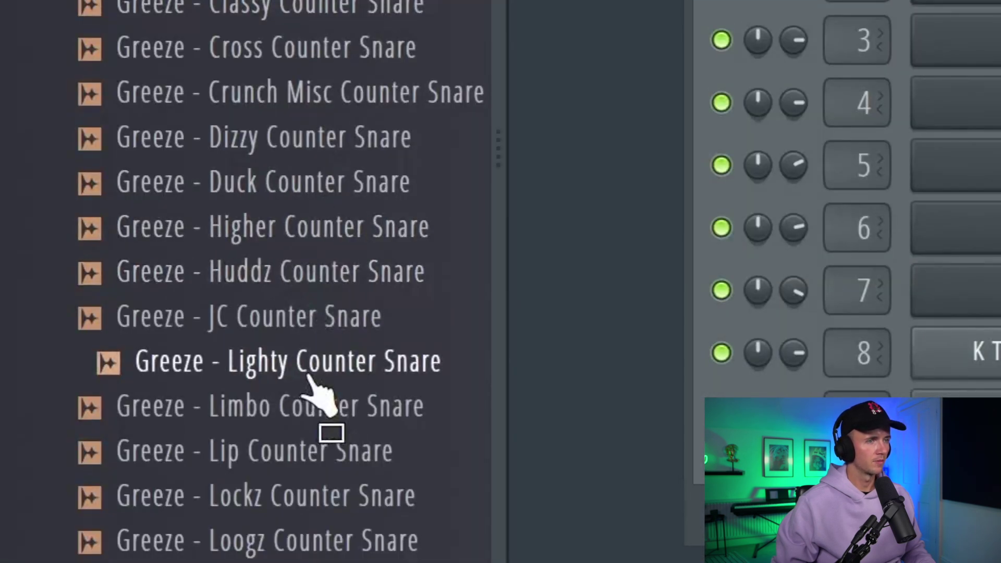
drag(311, 378, 549, 404)
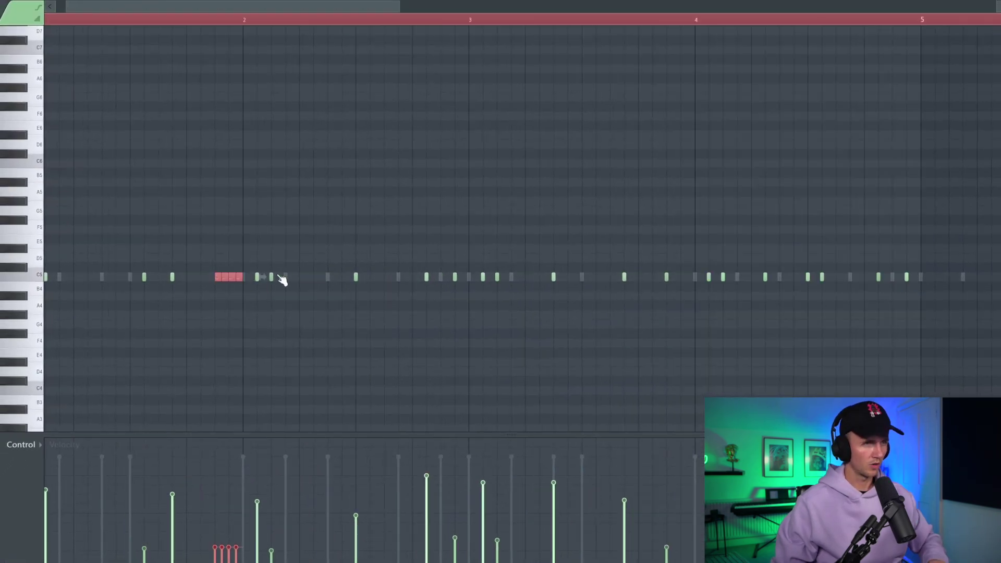
Apply the piano roll chopper to the selected notes just before bar 2 and ramp the resulting roll's velocities upward
key(alt+u)
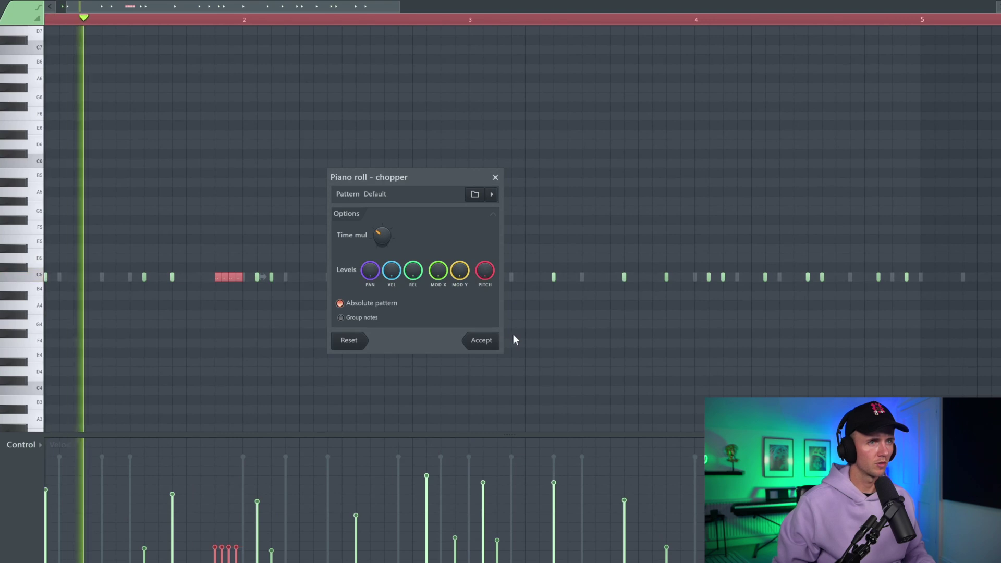
click(481, 340)
drag(218, 560, 245, 496)
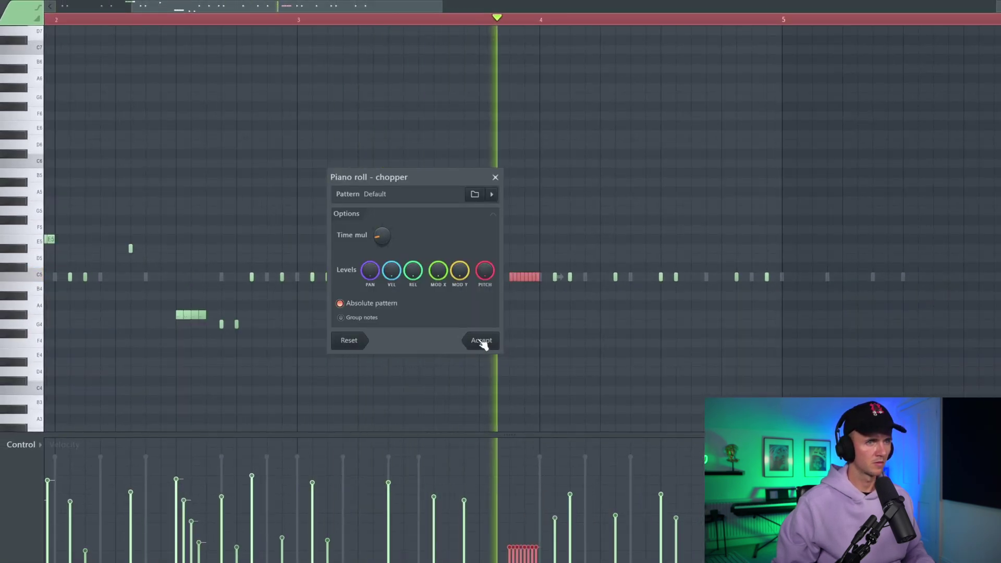
Chop the selected low-velocity note just before bar 4 into a rapid roll
click(481, 341)
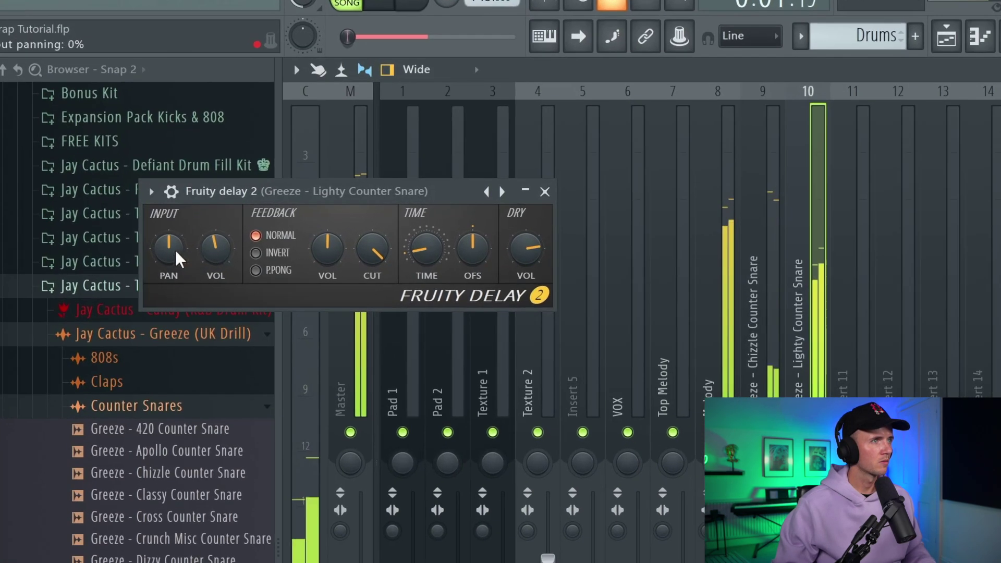
Switch the Lighty Counter Snare's Fruity Delay 2 to ping-pong feedback and adjust the preset and width of its PanMan effect
click(258, 270)
drag(168, 253, 215, 263)
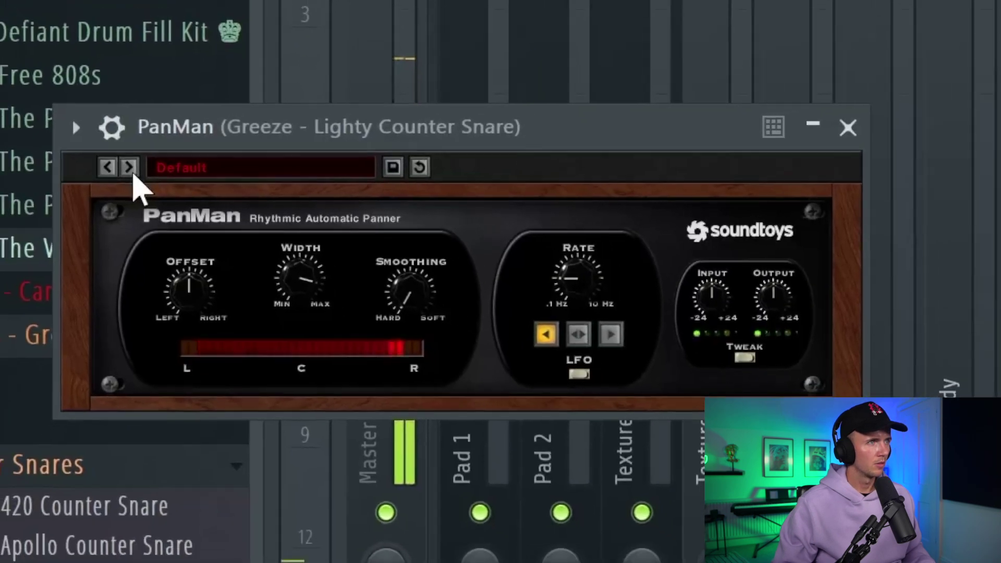
click(131, 175)
drag(309, 287, 320, 269)
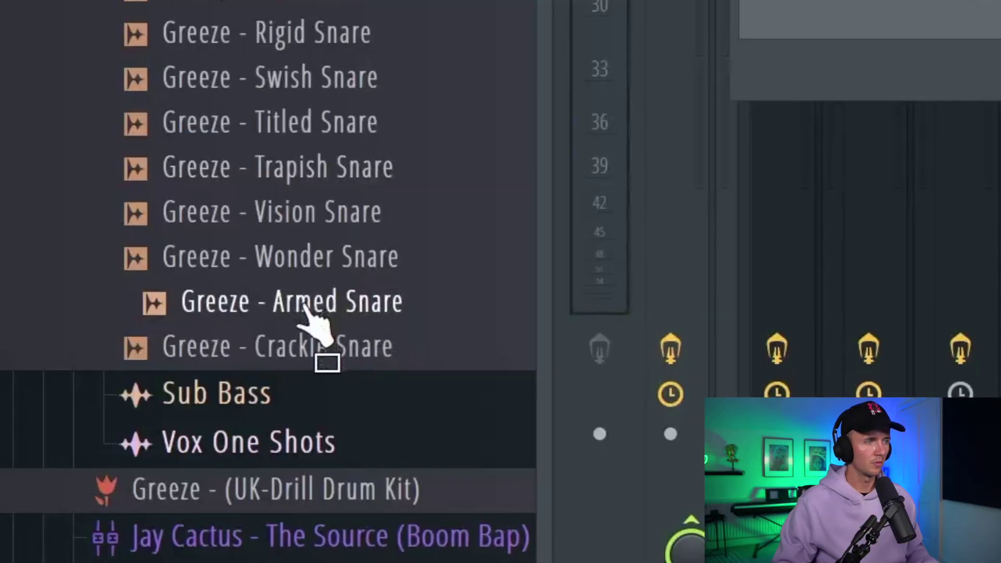
Load the Greeze Armed Snare as a new channel below the counter snares and paste the copied notes into it
drag(307, 313, 697, 429)
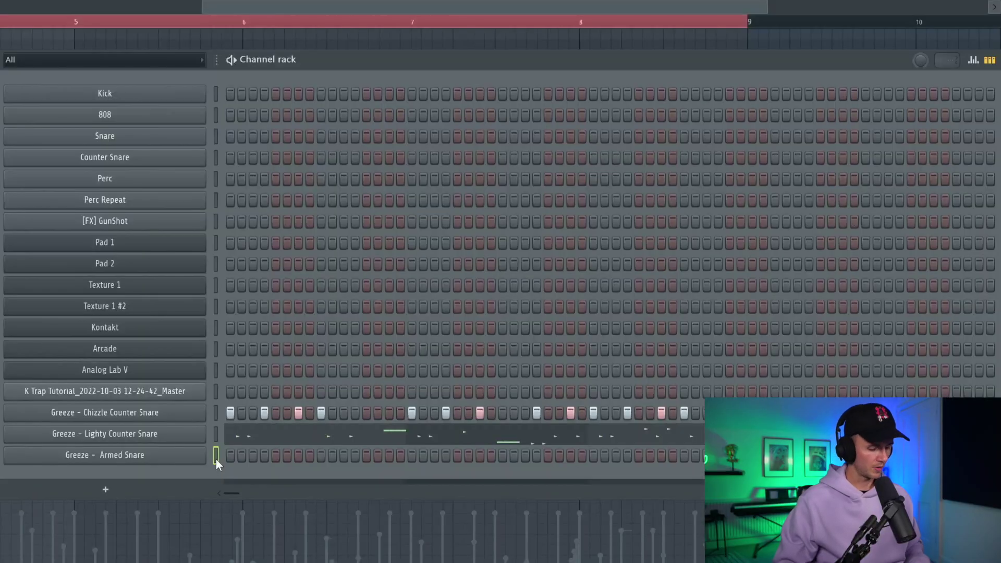
key(ctrl+v)
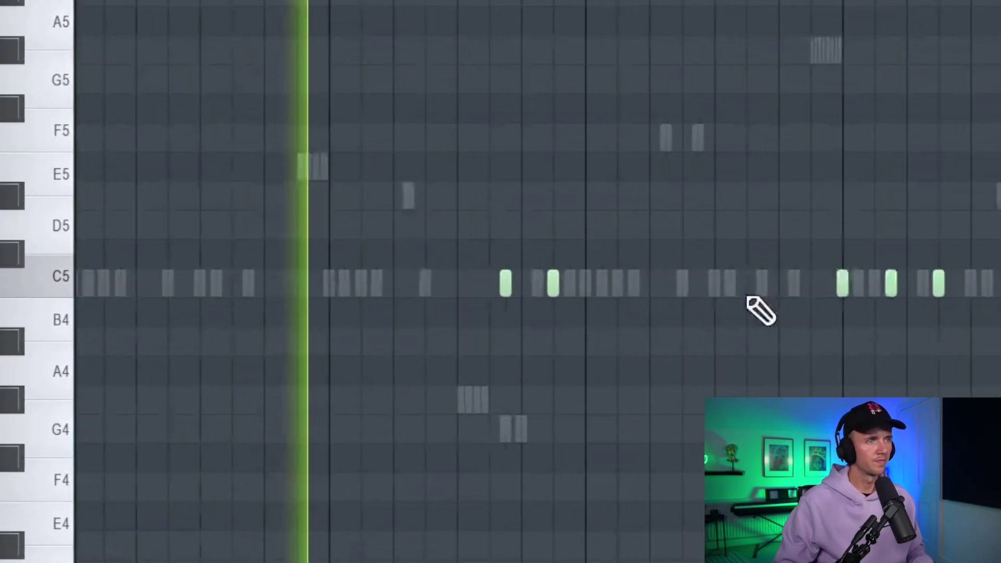
Delete the surplus Armed Snare hits around bars 6 and 7 in the piano roll
scroll(733, 298, up, 1)
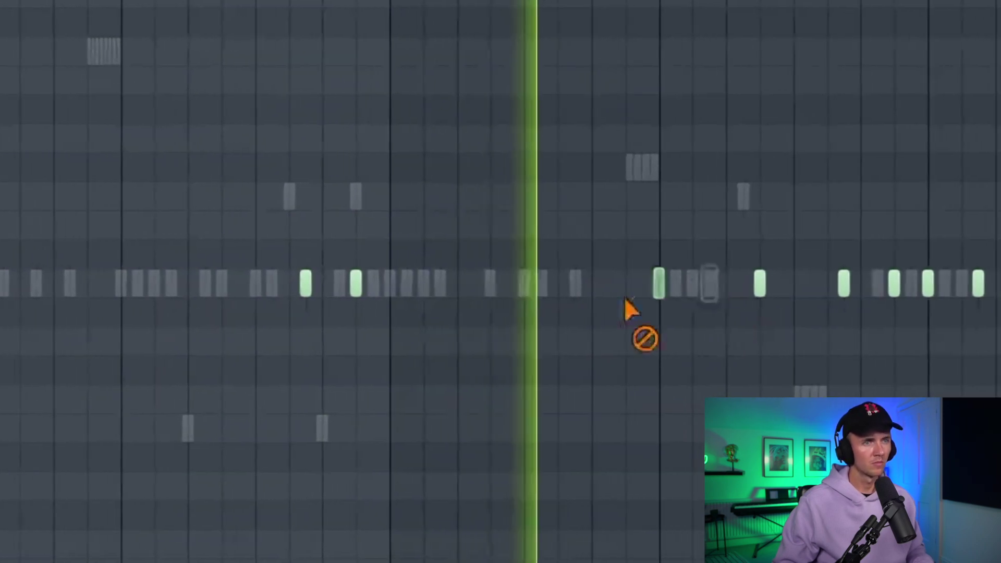
right_click(839, 288)
right_click(842, 286)
right_click(843, 287)
scroll(729, 323, down, 1)
scroll(651, 354, up, 2)
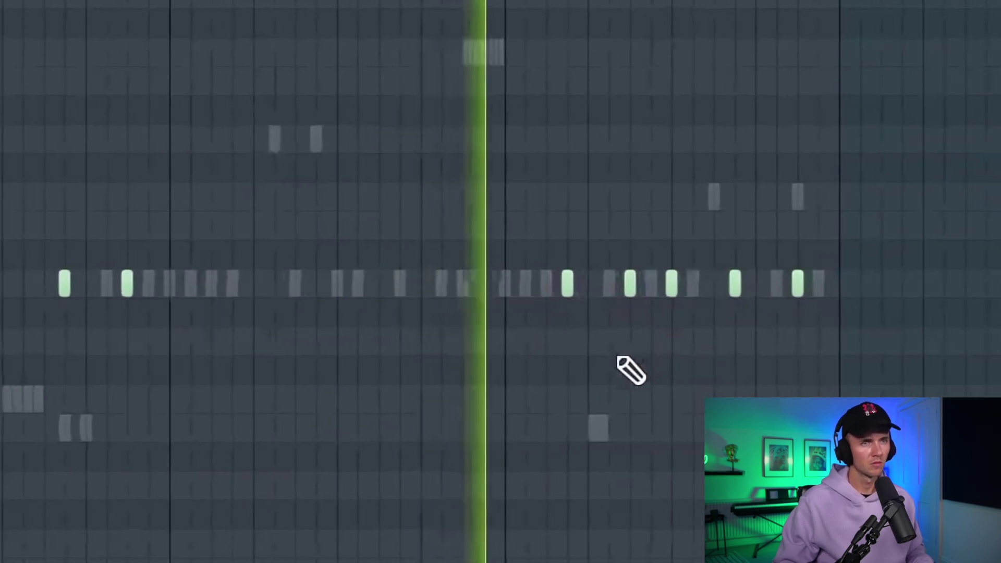
scroll(599, 360, down, 2)
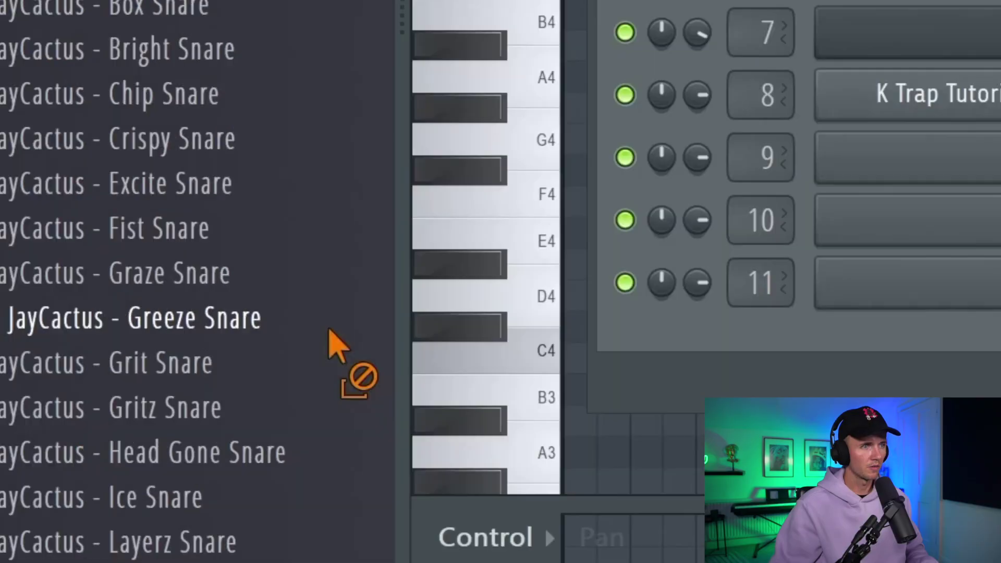
Load the JayCactus Greeze Snare and program its hits across the pattern, including step 9 of bars 1 and 3 and step 15 of bar 2
drag(333, 344, 518, 397)
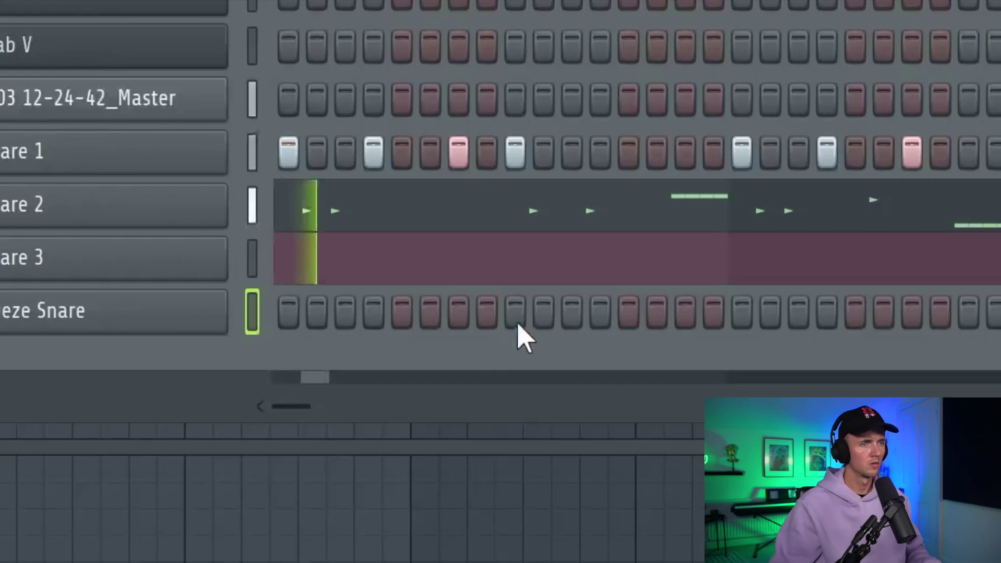
click(516, 313)
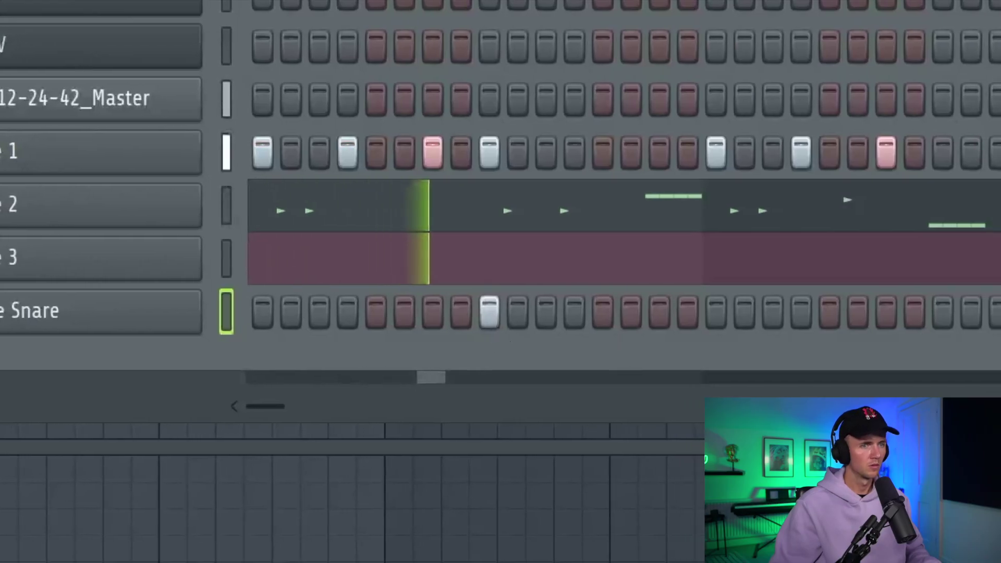
click(968, 315)
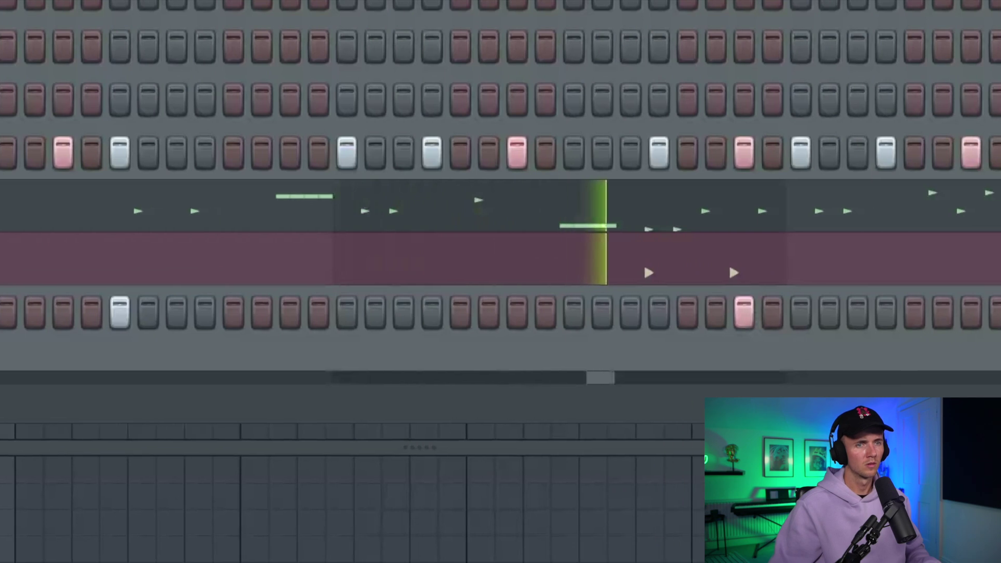
click(689, 319)
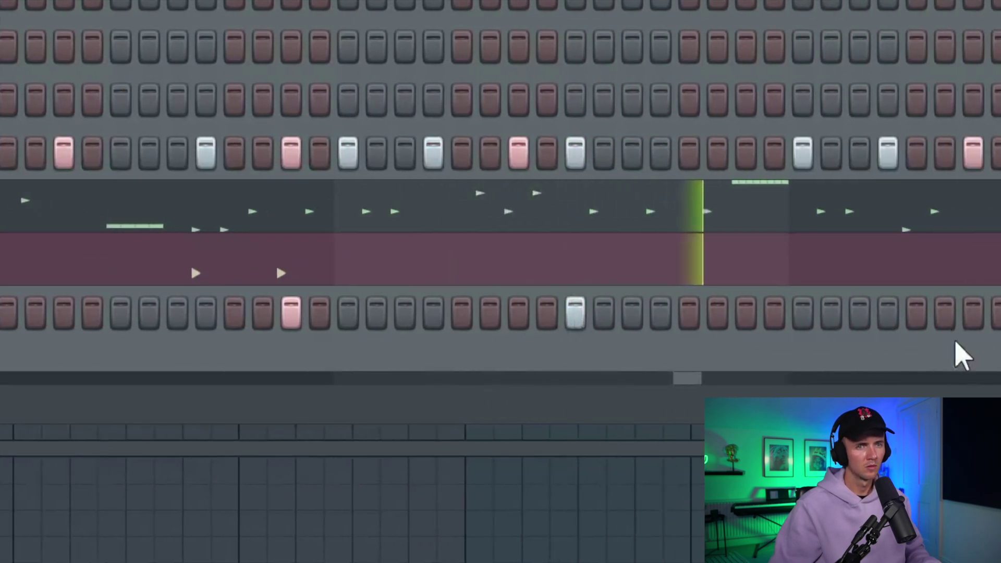
click(973, 315)
click(837, 319)
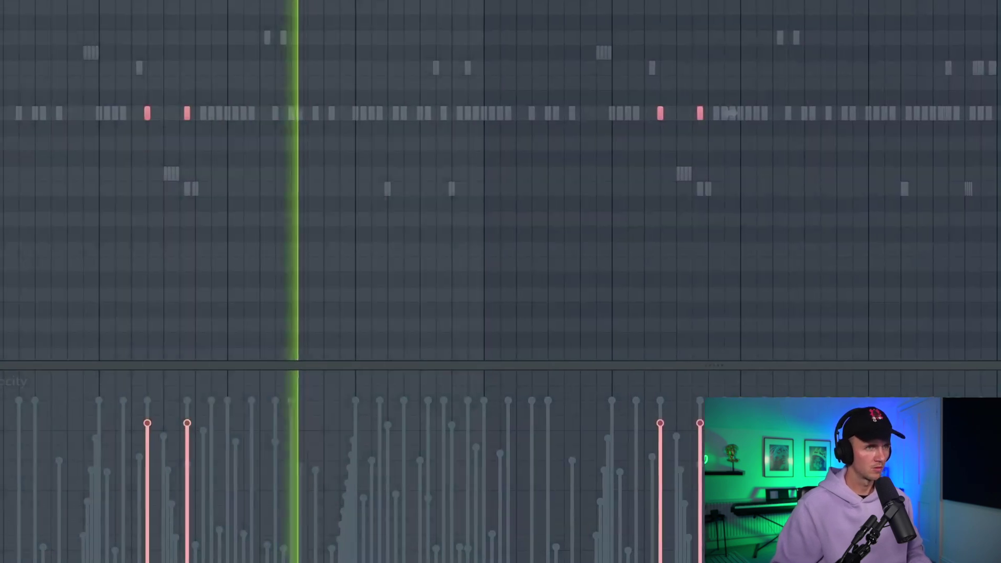
Deselect the notes and lower the velocity of the second hit in each pair at bars 2 and 6
key(ctrl+d)
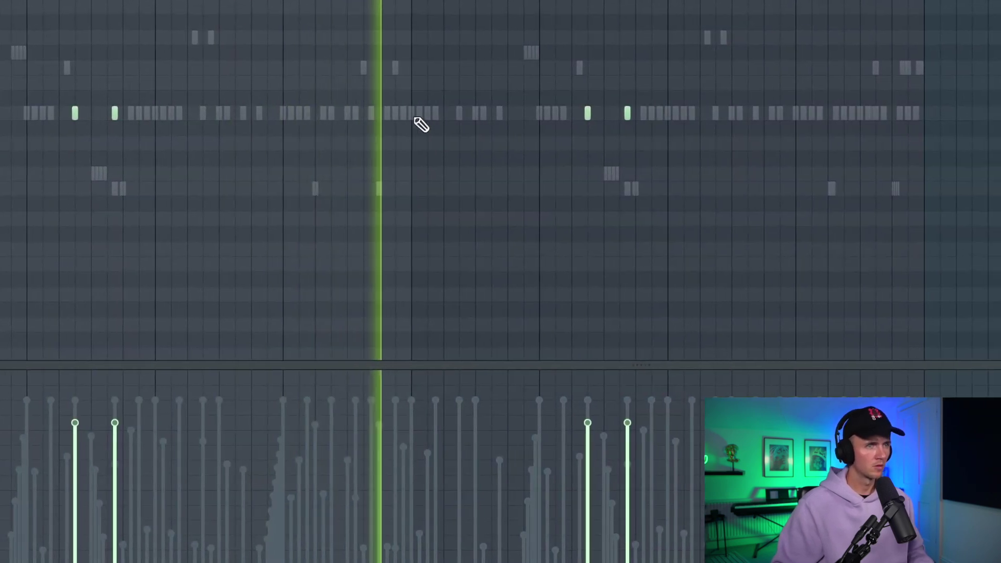
click(116, 460)
click(628, 456)
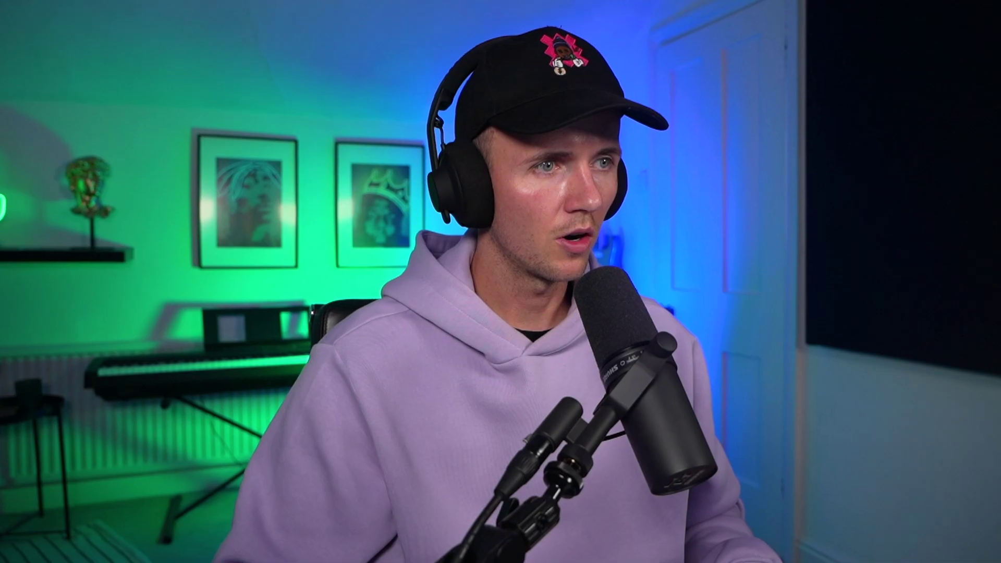
Place the Greeze Repeated Perc sample on its own playlist track and arrange its clips at bars 1 and 5
drag(286, 304, 412, 271)
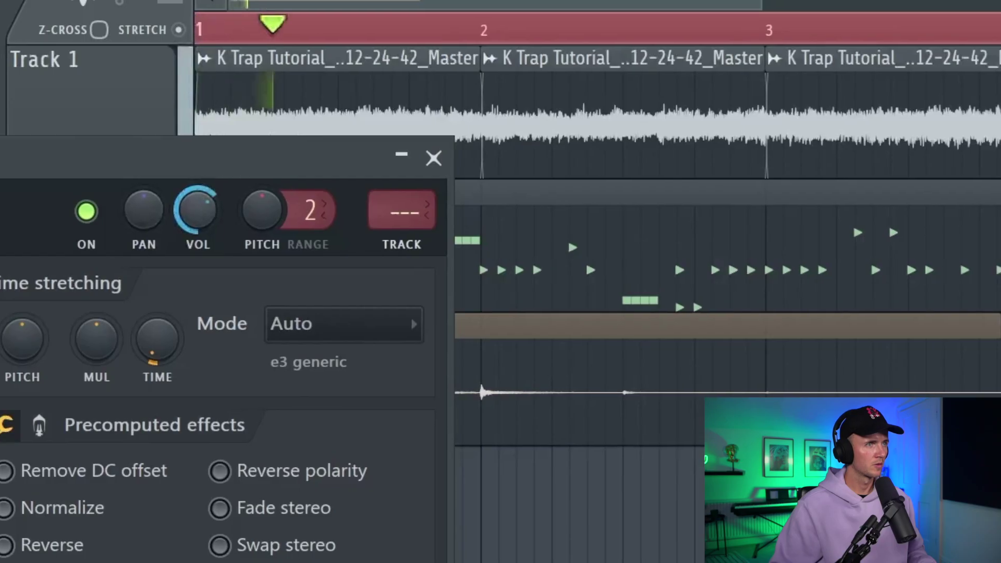
click(433, 158)
scroll(530, 469, down, 3)
drag(430, 412, 998, 411)
right_click(819, 388)
click(724, 386)
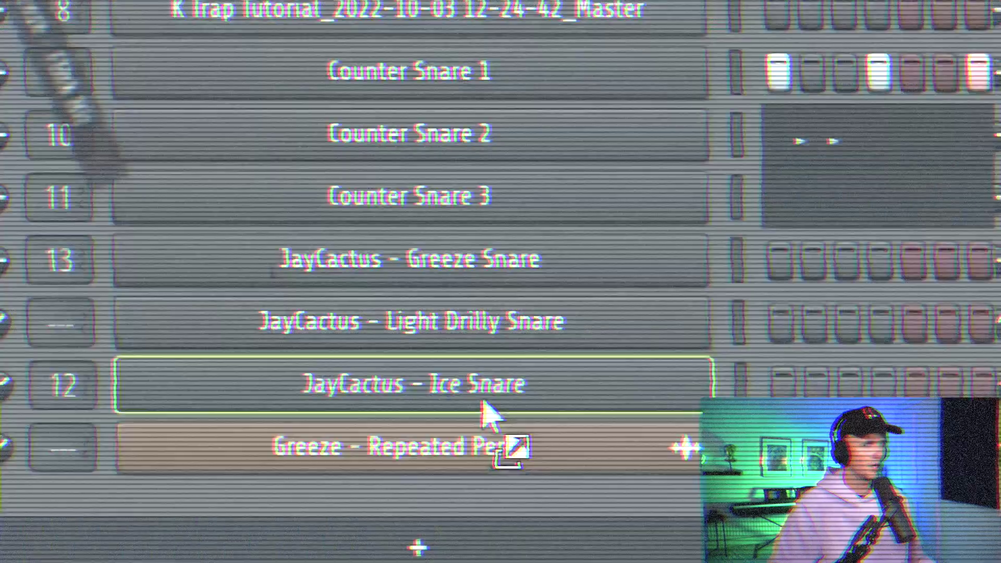
Load a percussion hit sample below the Repeated Perc channel and program it on steps 5, 13 and 21
drag(483, 401, 513, 354)
click(624, 316)
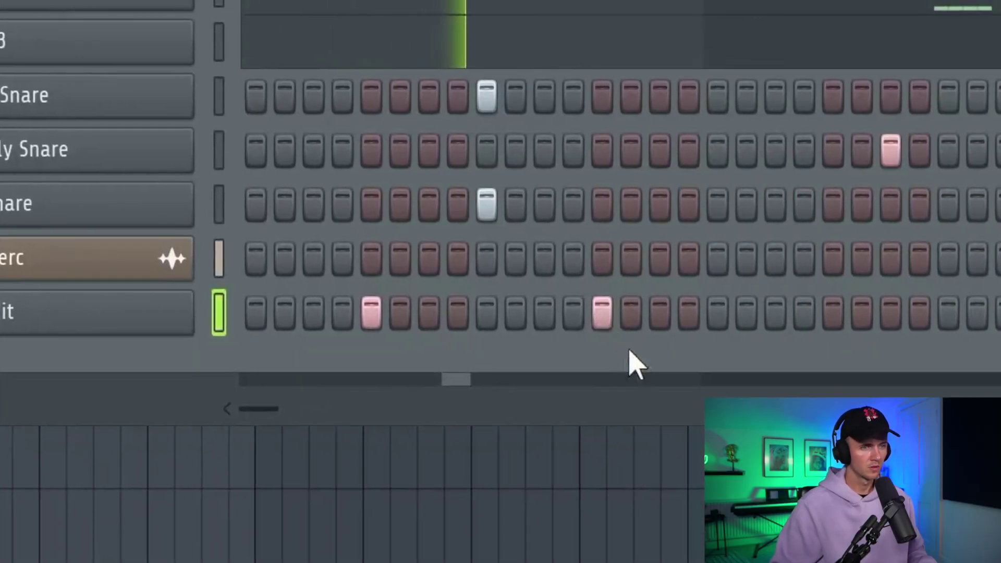
click(833, 313)
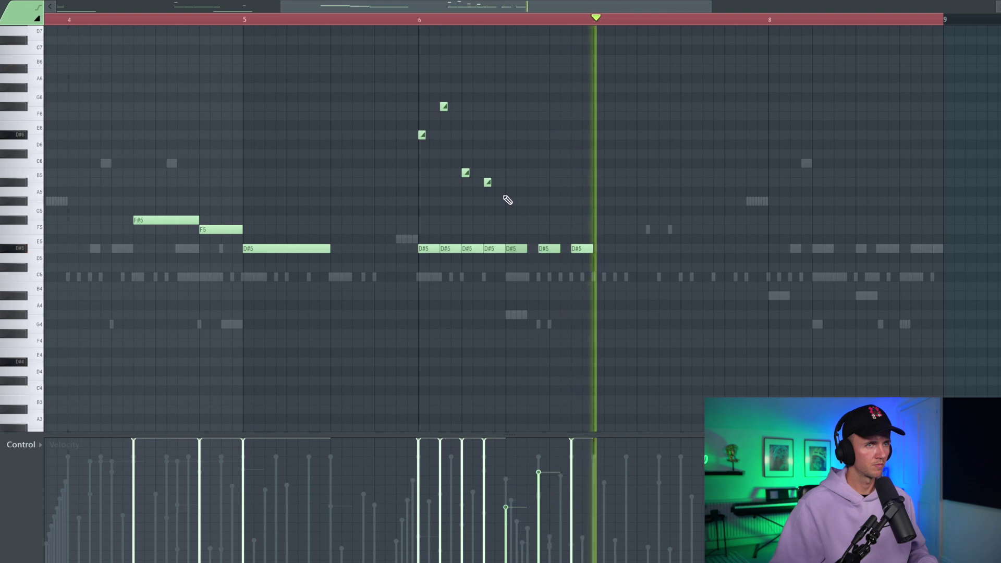
Raise the soft bar 6 note's velocity and extend the 808 line through bars 7 and 8 with bass notes and high slides
drag(544, 472, 547, 438)
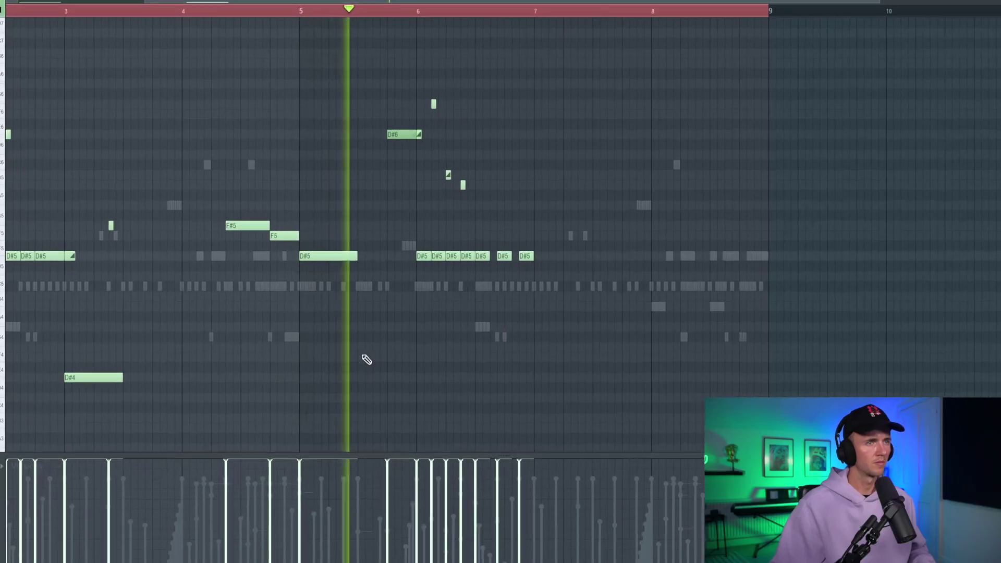
scroll(351, 387, up, 1)
scroll(508, 378, down, 4)
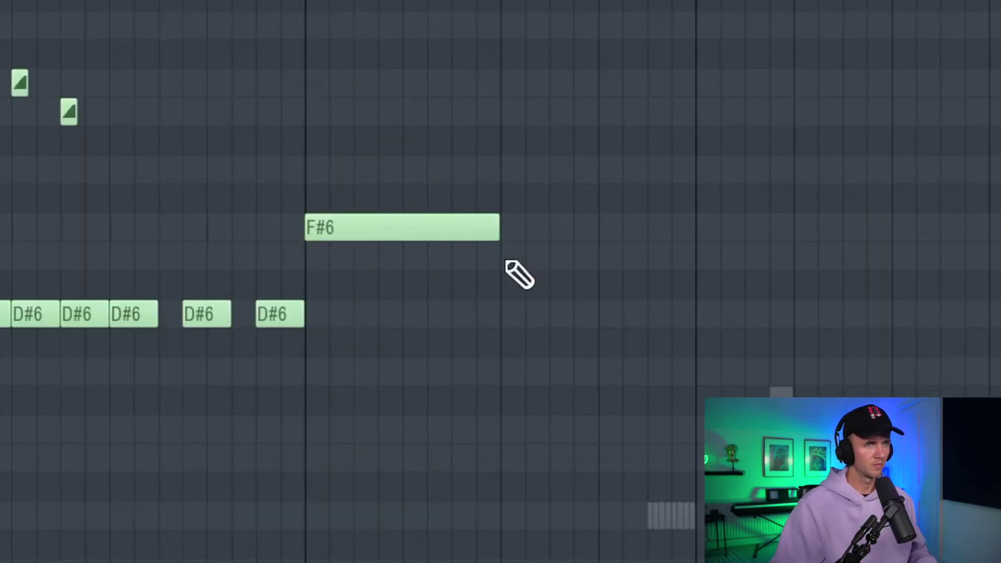
click(506, 261)
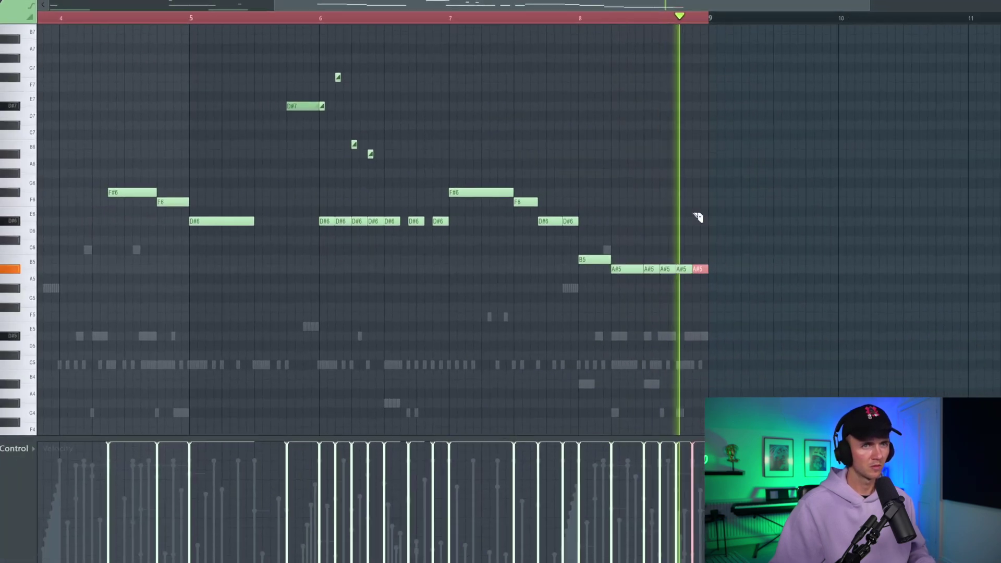
click(647, 81)
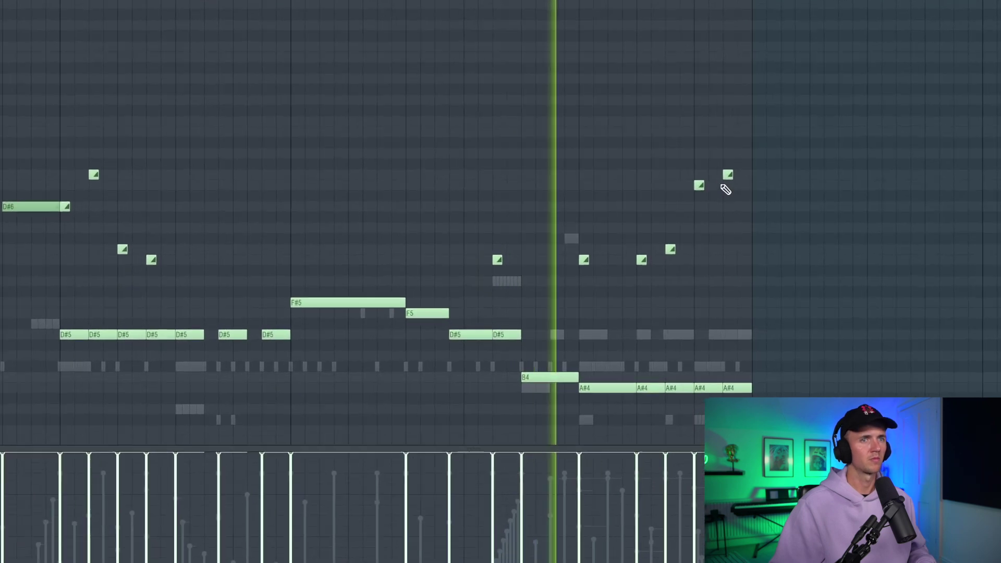
Duplicate the entire eight-bar 808 line into the following eight bars
key(ctrl+a)
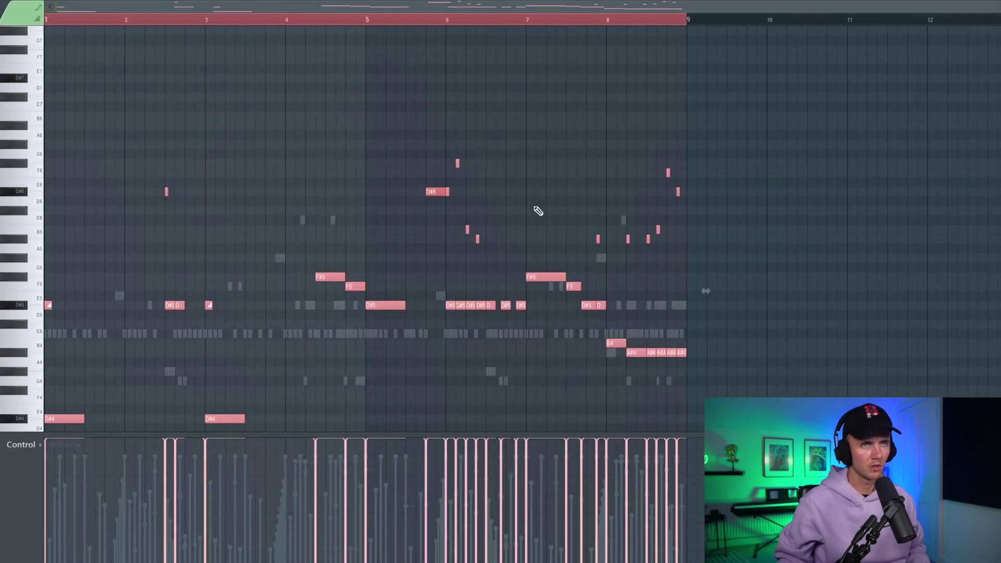
key(ctrl+b)
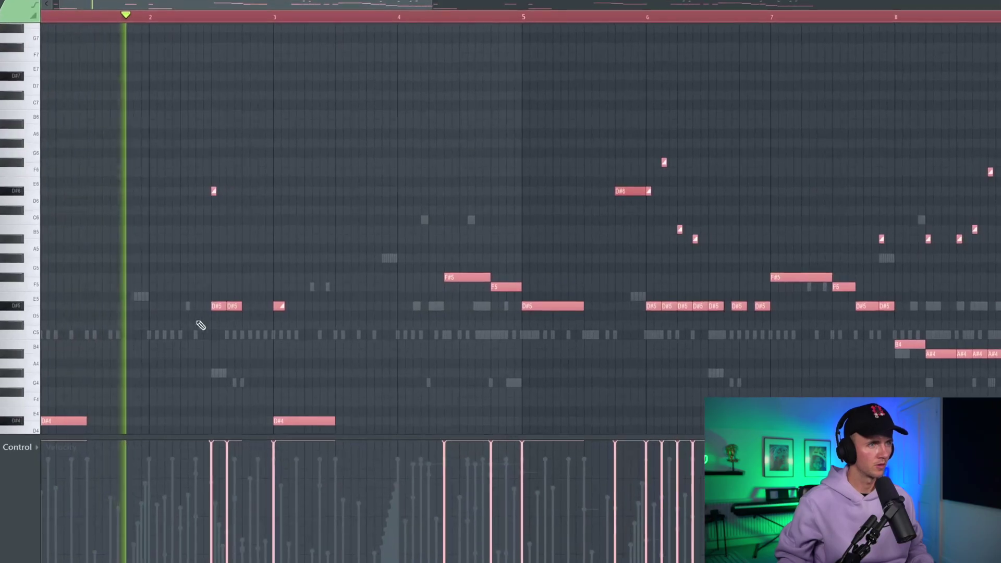
scroll(284, 322, down, 3)
scroll(435, 298, down, 3)
scroll(430, 314, up, 3)
ctrl+click(444, 331)
scroll(444, 341, up, 2)
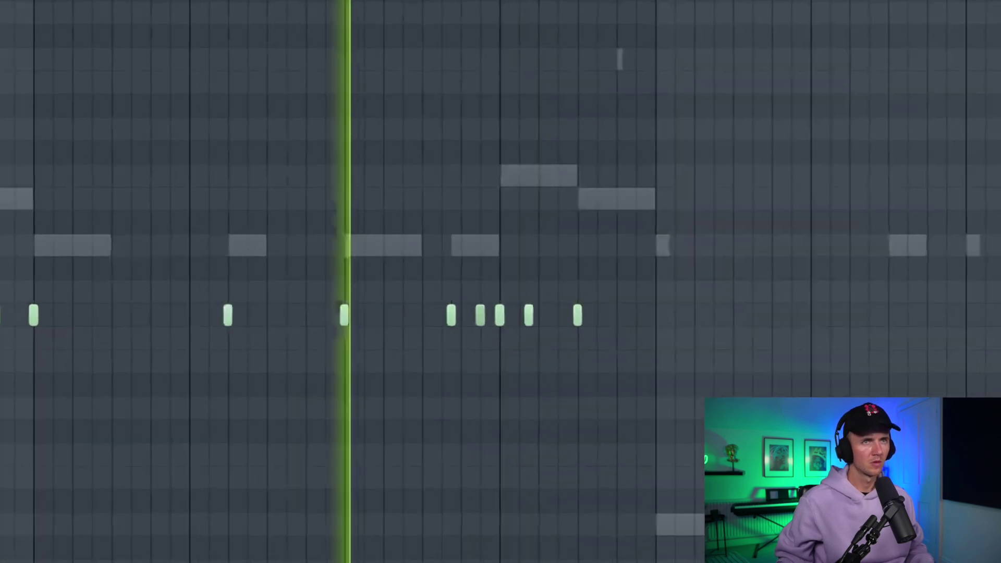
Select all of the kick notes in the piano roll
key(ctrl+a)
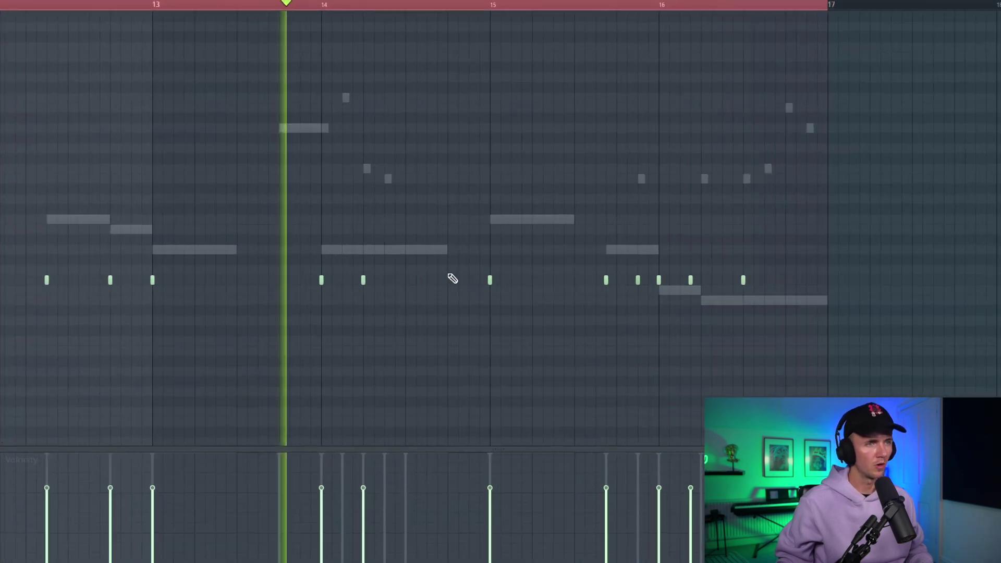
scroll(417, 279, down, 3)
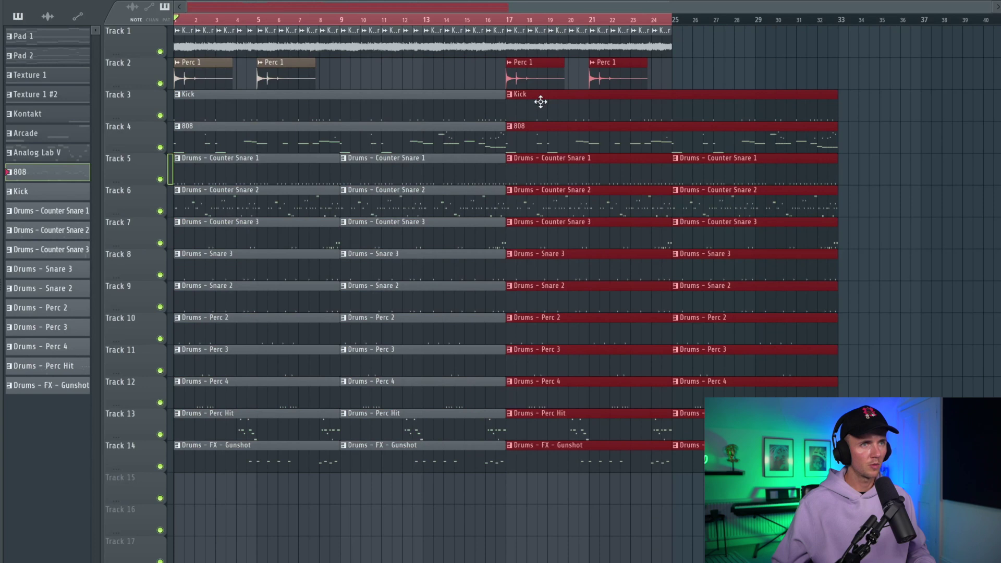
Move the whole arrangement 16 bars later to start at bar 17, with melody chops filling Track 1 from bar 1 to bar 17
click(518, 42)
key(ctrl+a)
drag(237, 98, 565, 98)
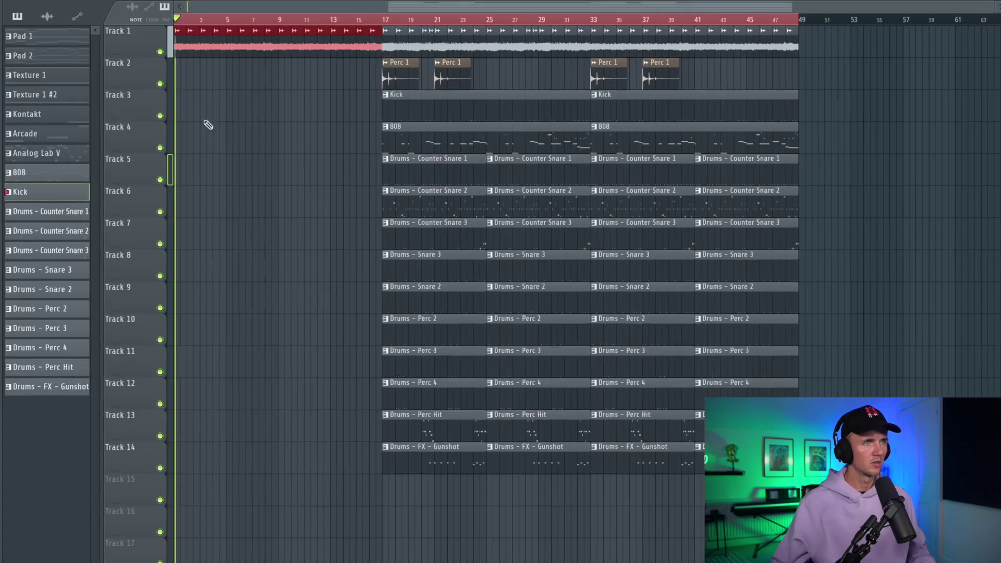
key(ctrl+d)
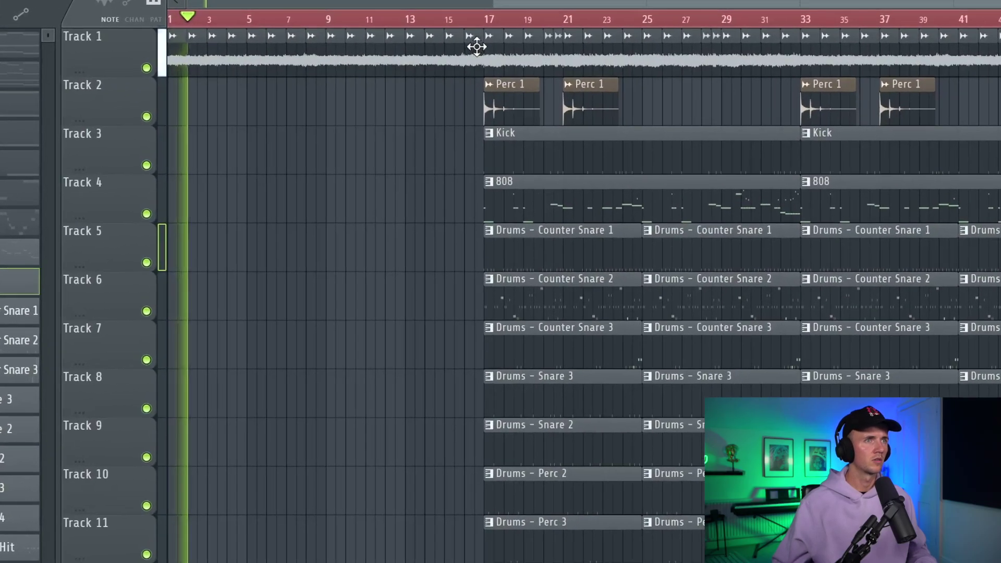
Replace the intro chops on Track 1 with one uncut melody clip spanning bar 1 to bar 17 and play it back
drag(378, 41, 188, 43)
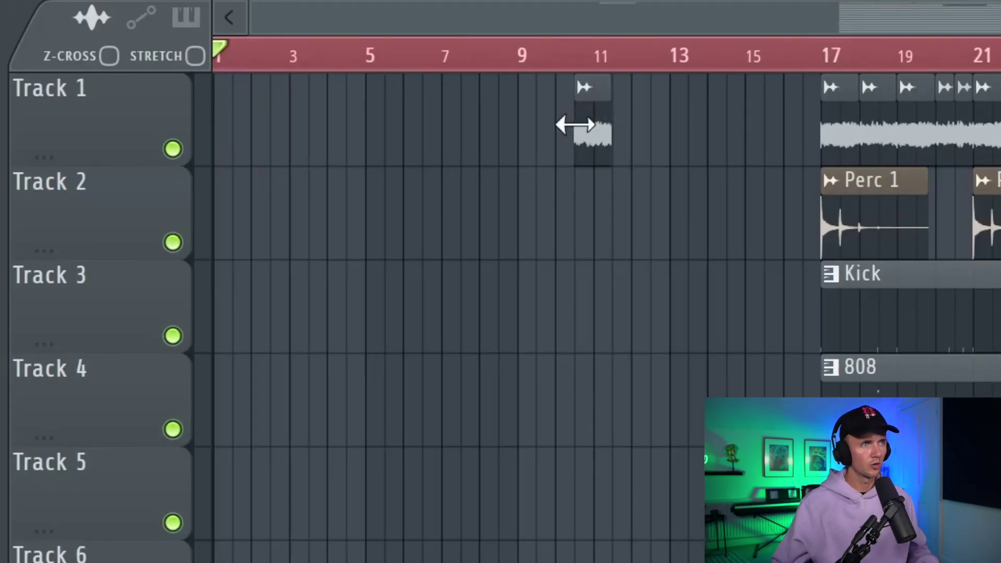
drag(574, 125, 213, 125)
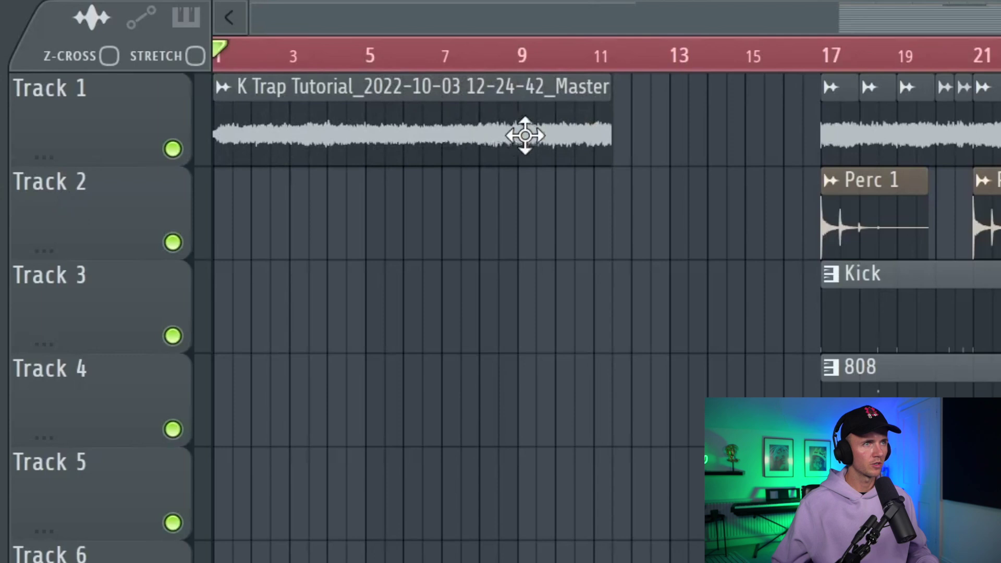
drag(613, 136, 824, 161)
key(space)
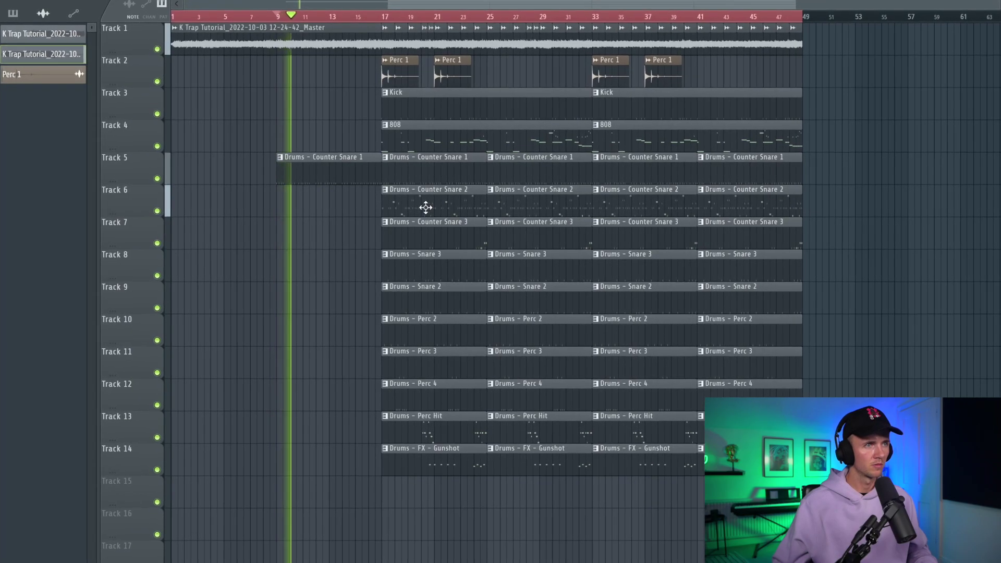
Copy the Counter Snare 2 clip to bar 9, slice it at bar 13 and delete the first half
drag(426, 208, 324, 203)
key(c)
click(324, 204)
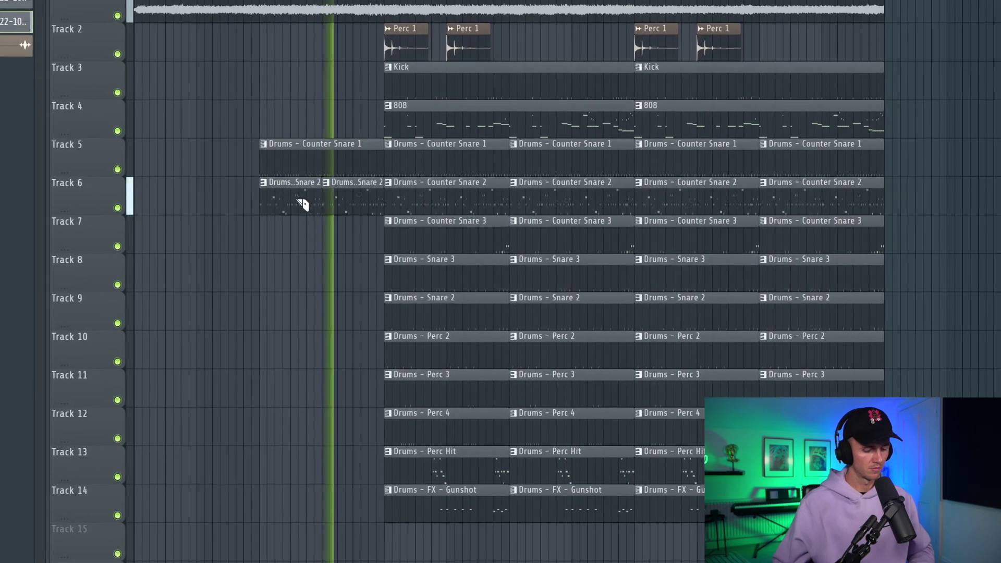
key(p)
right_click(306, 204)
Copy the Counter Snare 3 clip to bar 9, slice it at bar 15 and delete the part before the cut
drag(397, 237, 290, 240)
key(c)
click(353, 240)
key(p)
right_click(292, 241)
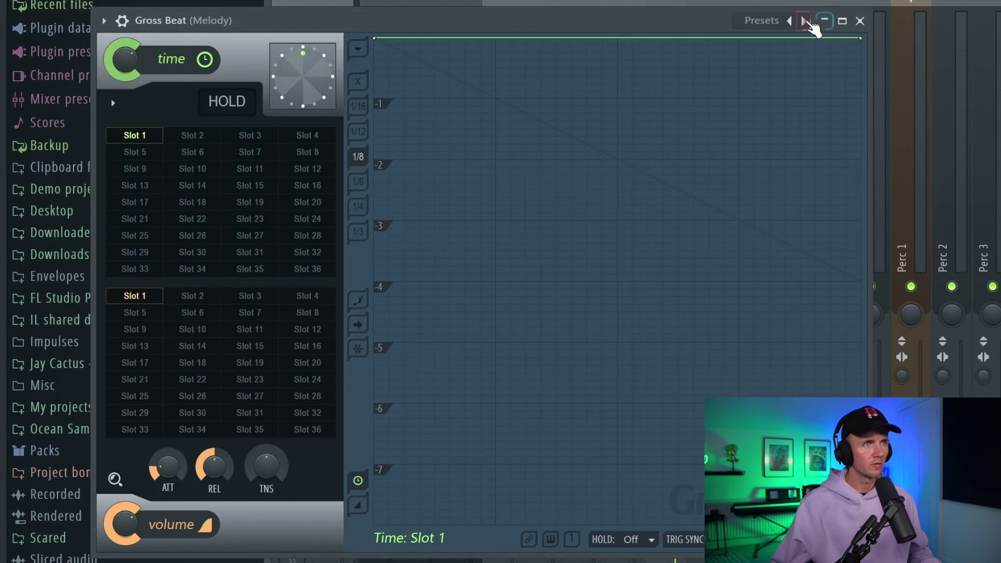
Step through the Gross Beat presets on the Melody track and audition the melody through HalfTime
click(804, 21)
click(791, 21)
click(804, 21)
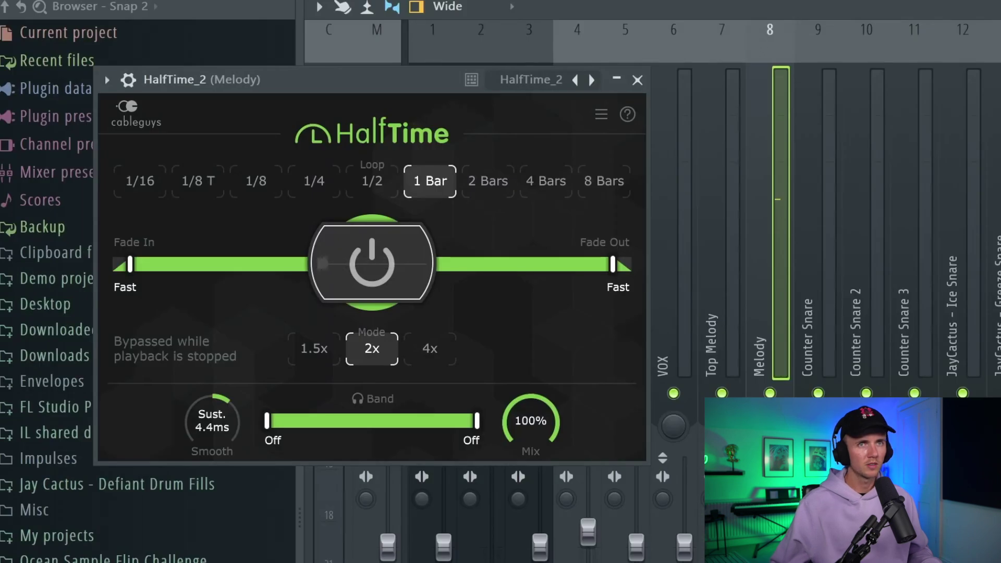
key(space)
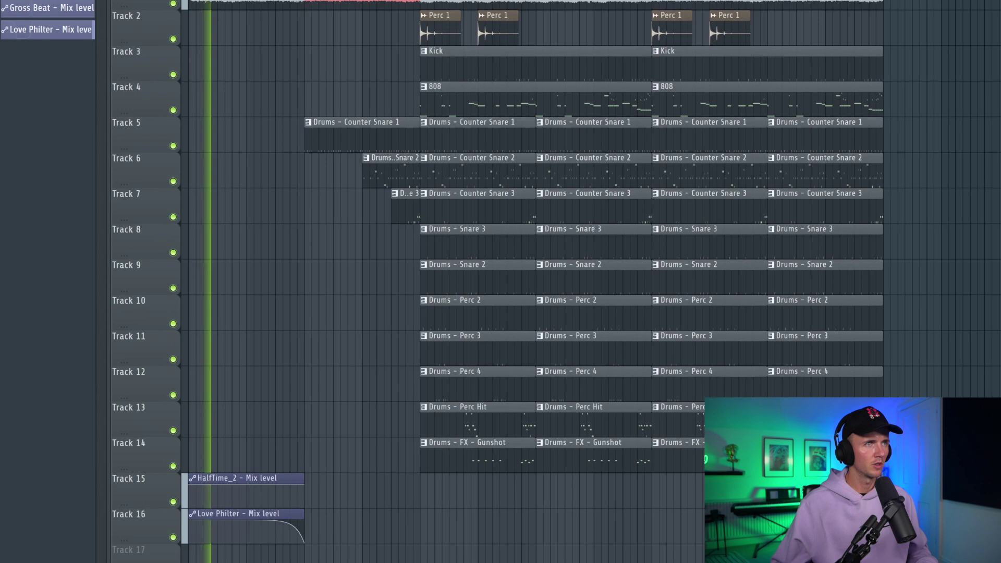
Copy the HalfTime mix level automation out to bar 17 and change its curve into an abrupt drop at bar 9
drag(330, 480, 458, 475)
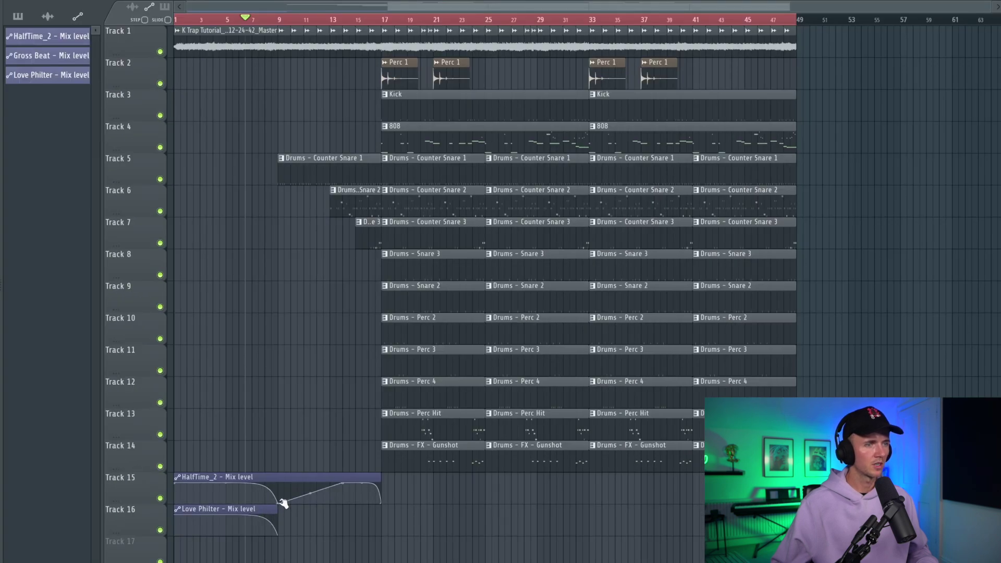
right_click(281, 506)
click(296, 422)
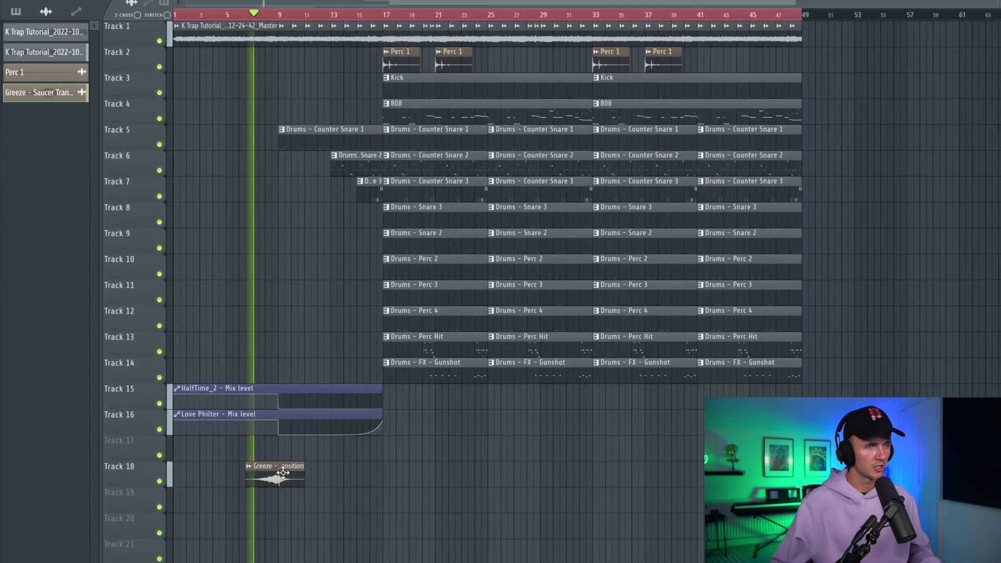
Open the Saucer Transition clip's settings on Track 18 and fit the Razor Riser clip to the project tempo
scroll(280, 470, up, 4)
double_click(285, 472)
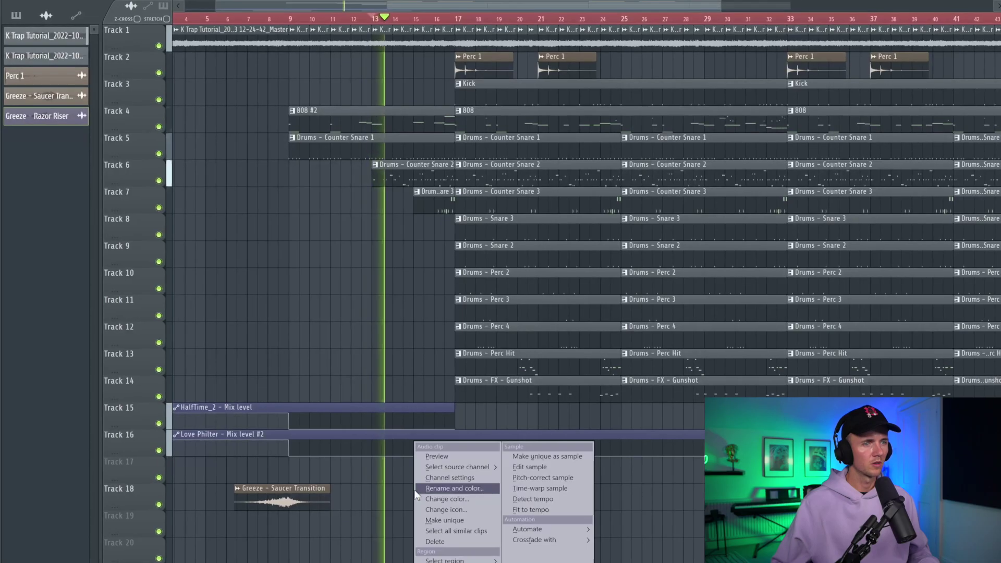
click(529, 514)
click(413, 354)
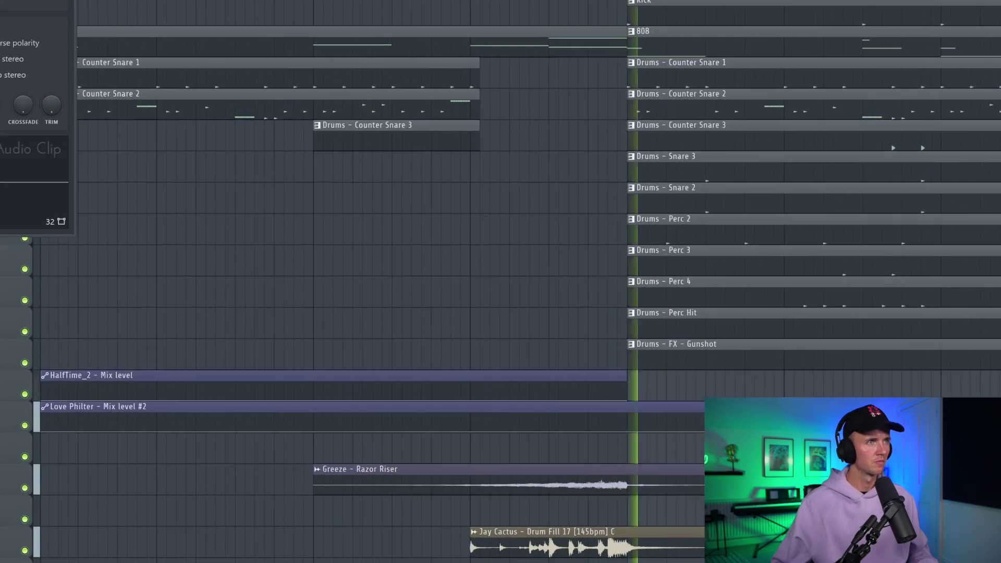
Raise the Love Philter mix level automation between bars 16 and 17 and play back the transition into the main section
right_click(507, 449)
key(space)
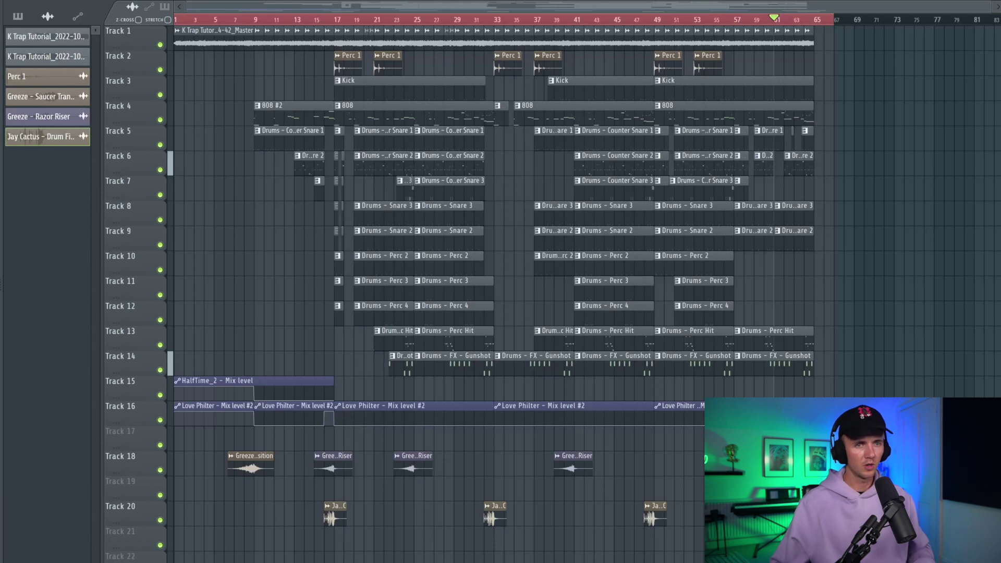
Select the arrangement from bar 17 to bar 65 and duplicate it so the song extends to bar 113
drag(338, 19, 813, 19)
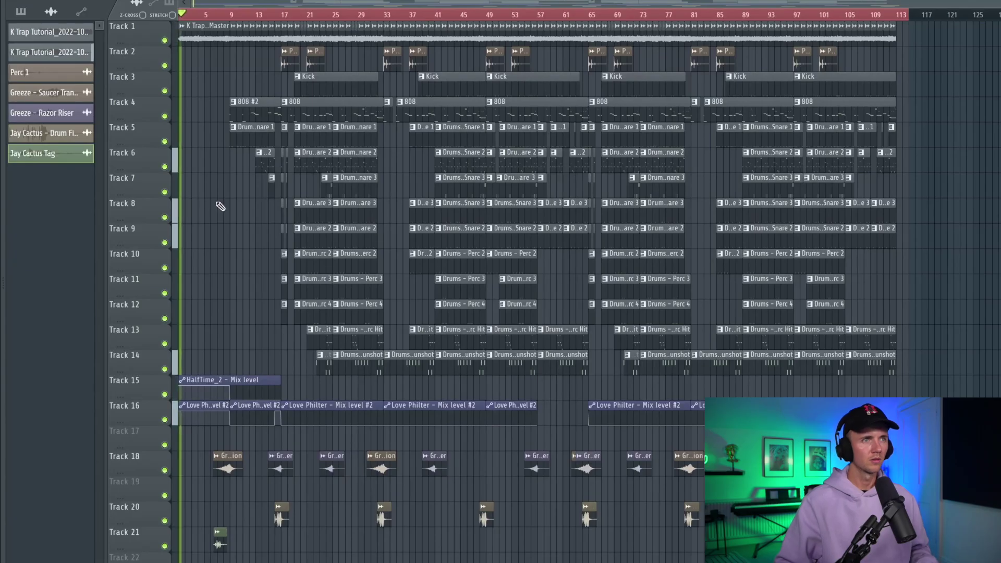
scroll(196, 194, up, 3)
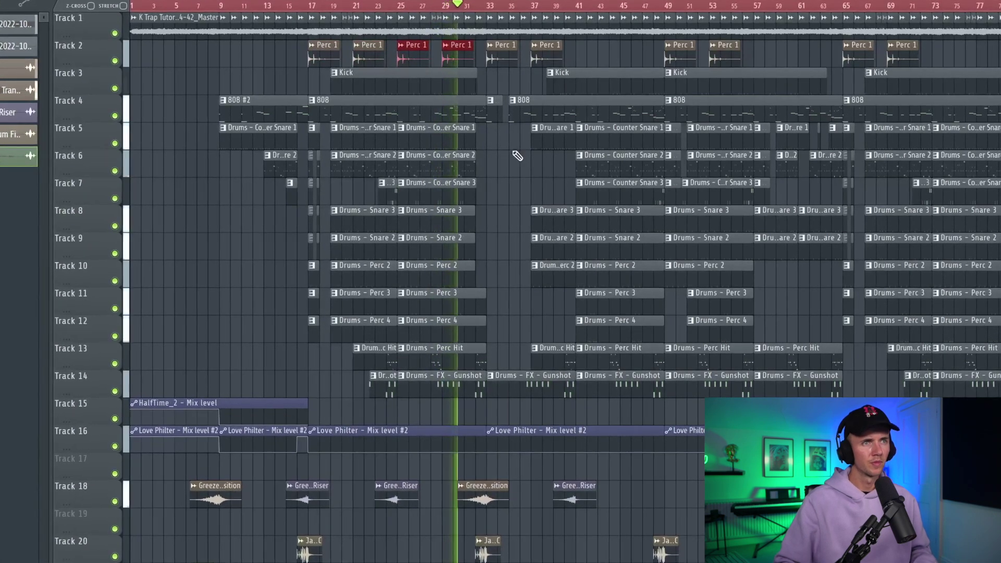
Copy the two Perc 1 clips at bars 25 and 29 on Track 2 to bars 105 and 109 during playback
scroll(516, 156, down, 2)
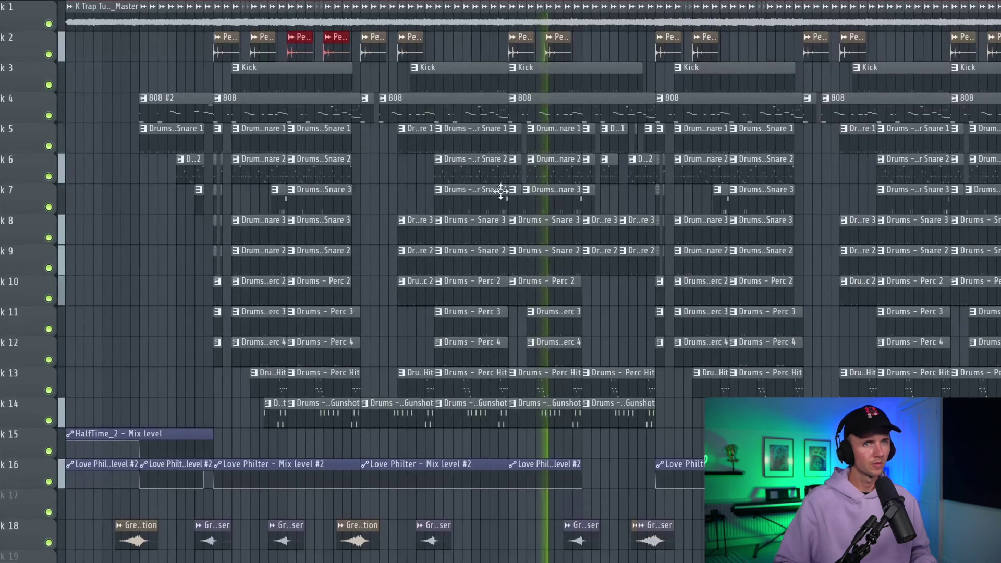
scroll(501, 192, down, 2)
drag(307, 51, 882, 33)
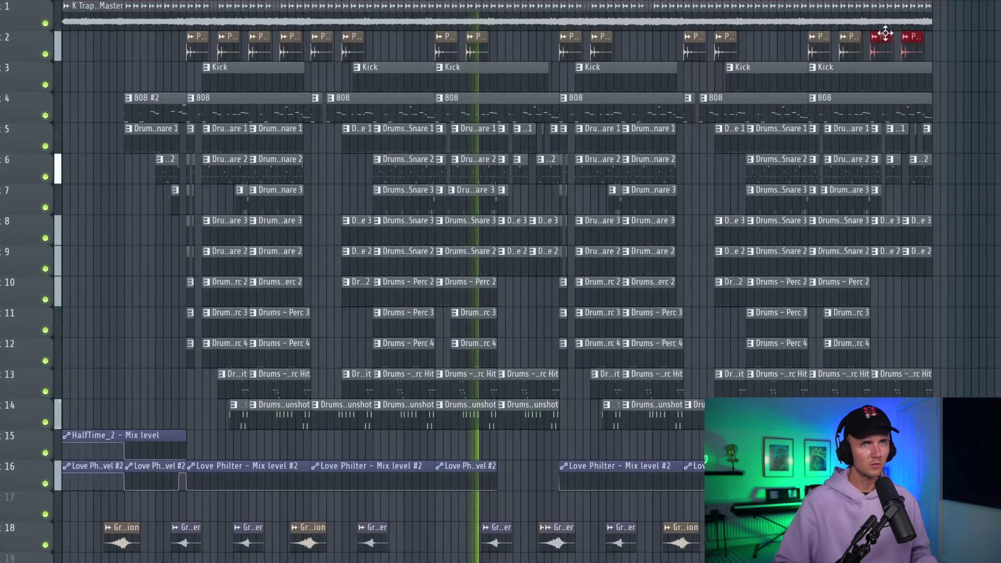
scroll(518, 284, up, 5)
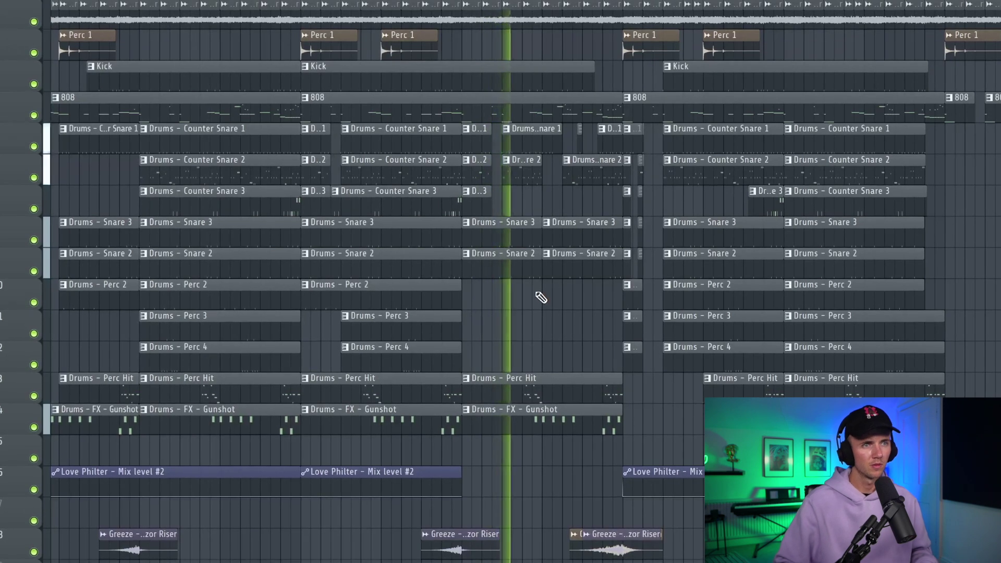
scroll(579, 357, down, 2)
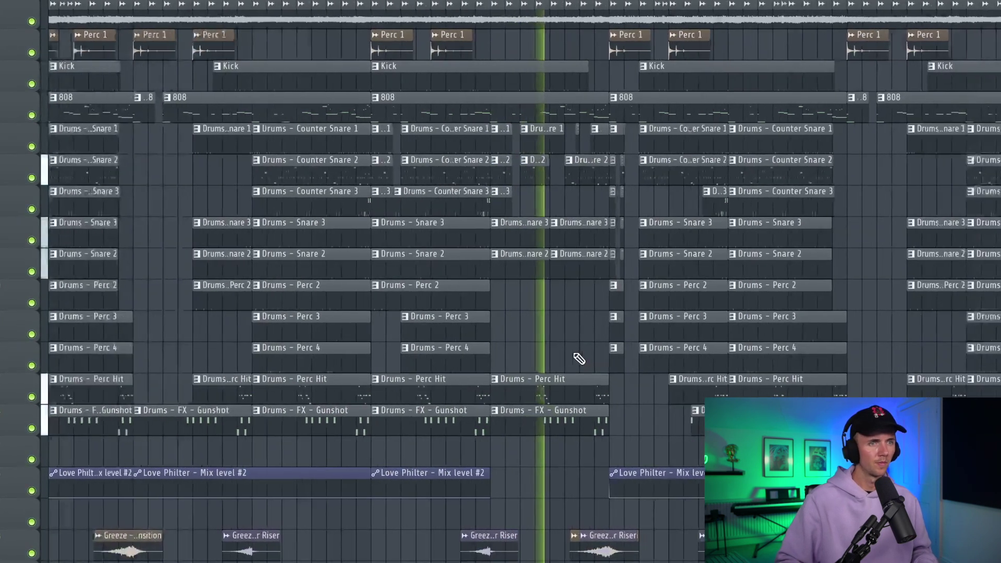